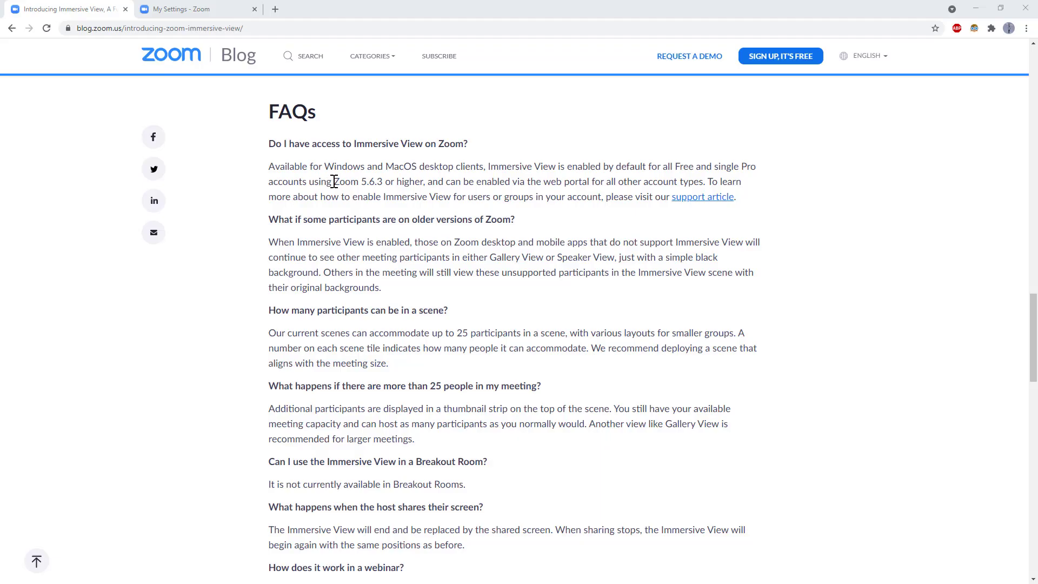
Highlight the minimum Zoom version requirement, then the Immersive View setting in My Settings
{"action": "left_click_drag", "start_coordinate": [334, 181], "coordinate": [426, 182]}
{"action": "left_click", "coordinate": [403, 187]}
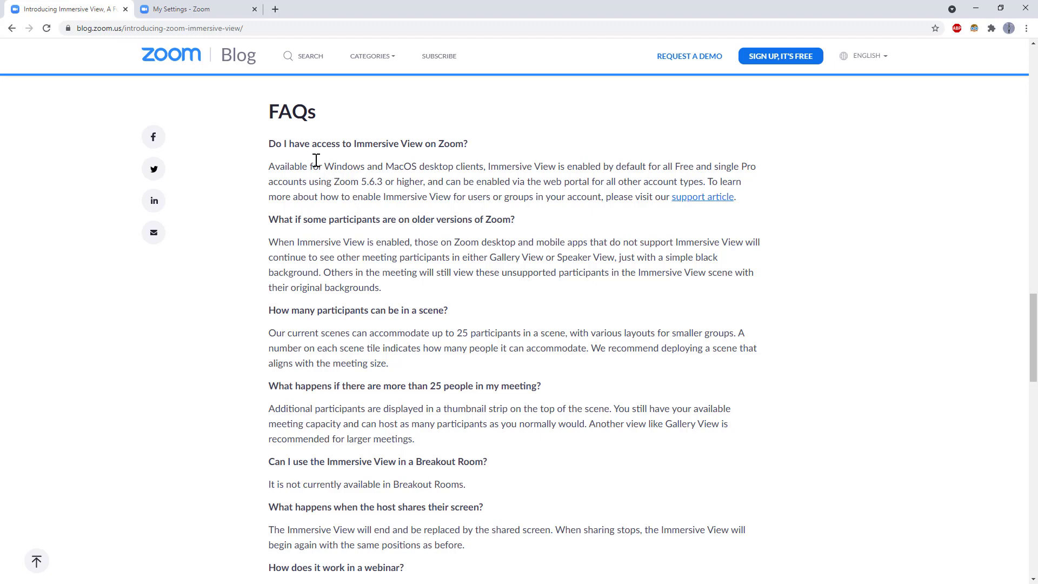
{"action": "left_click", "coordinate": [201, 11]}
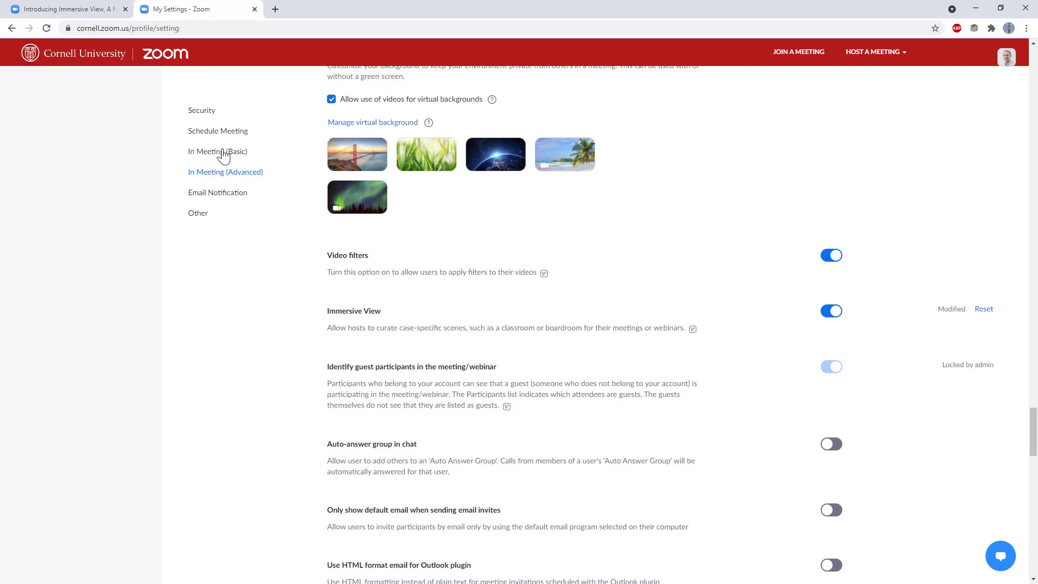
{"action": "left_click_drag", "start_coordinate": [336, 310], "coordinate": [371, 311]}
{"action": "left_click", "coordinate": [392, 312]}
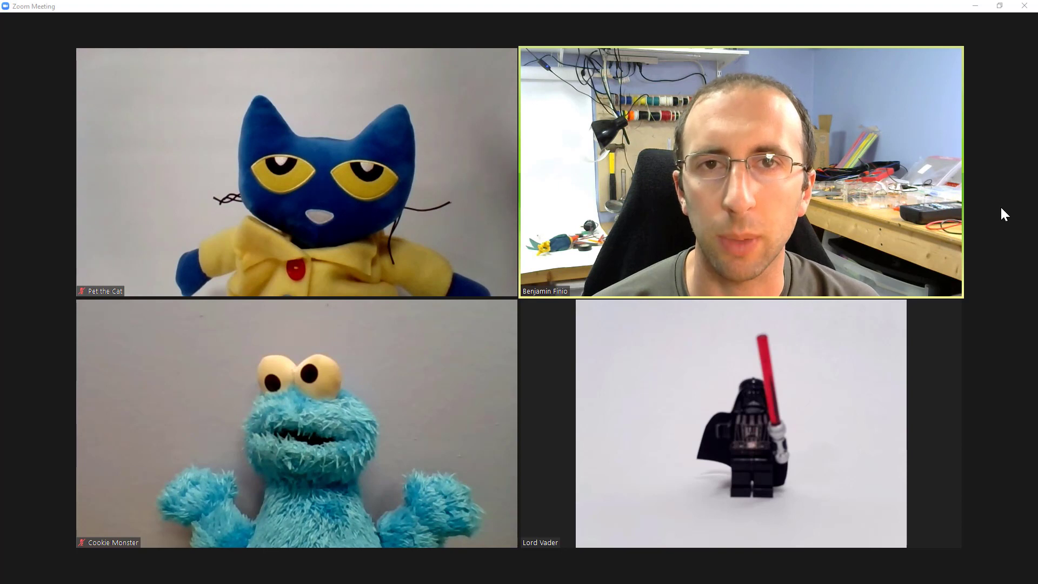
Open the View menu of meeting layouts in the top-right corner
{"action": "mouse_move", "coordinate": [995, 201]}
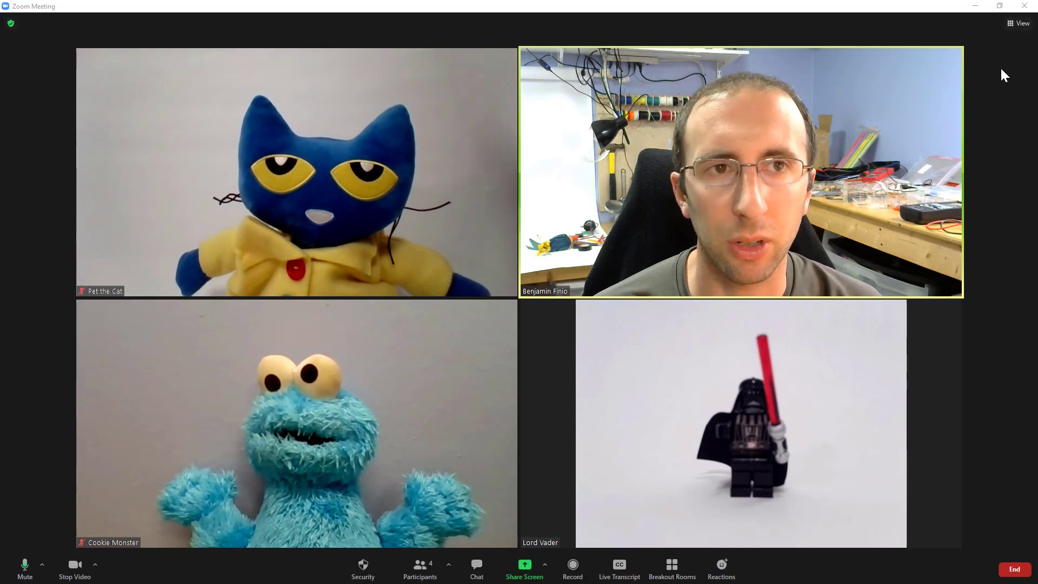
{"action": "left_click", "coordinate": [1021, 25]}
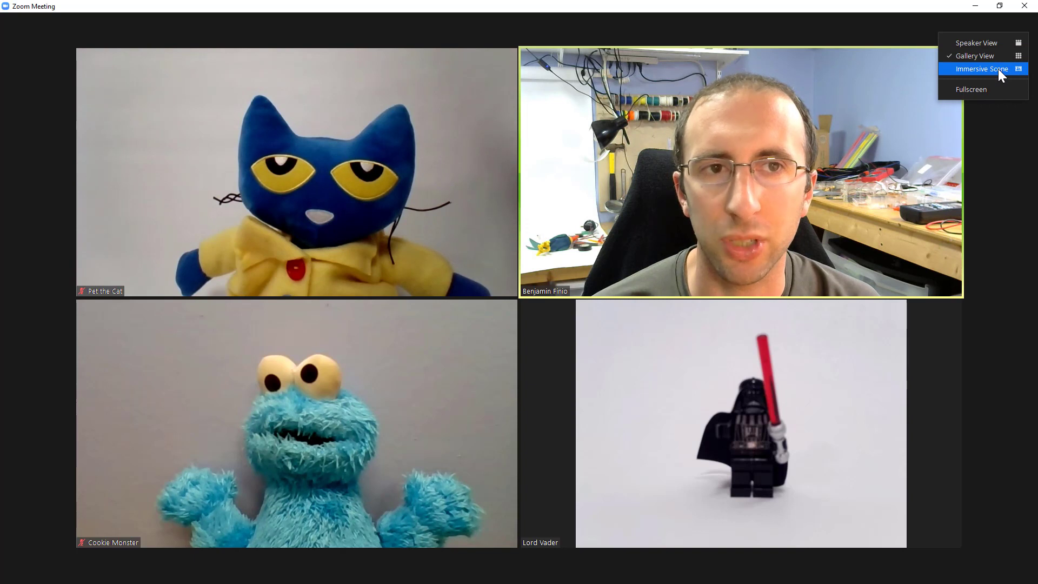
Browse the Immersive View scenes and start the art gallery scene with automatic placement
{"action": "left_click", "coordinate": [997, 69]}
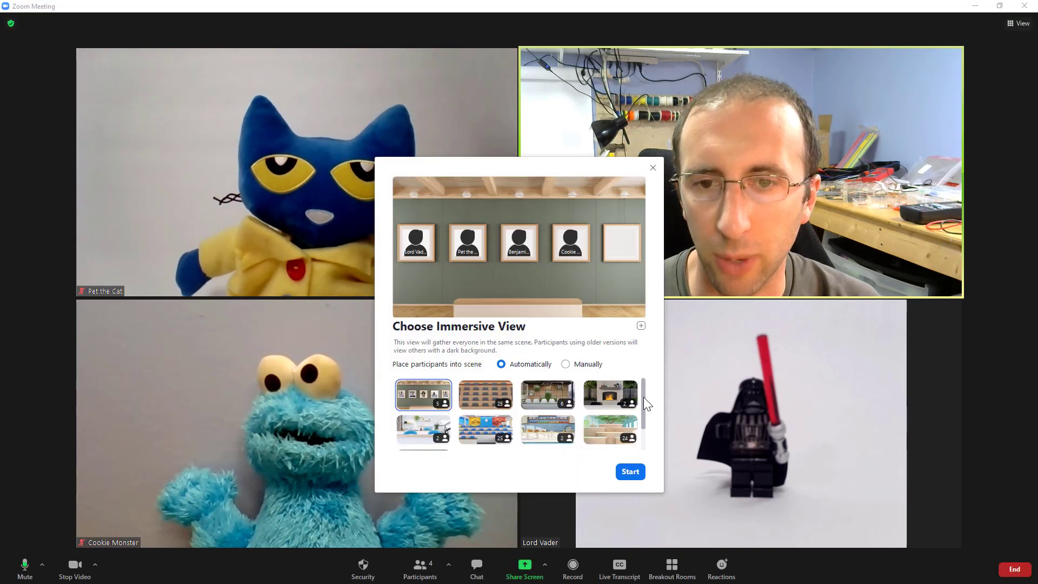
{"action": "mouse_move", "coordinate": [643, 397]}
{"action": "left_mouse_down"}
{"action": "mouse_move", "coordinate": [643, 413]}
{"action": "mouse_move", "coordinate": [640, 397]}
{"action": "left_mouse_up"}
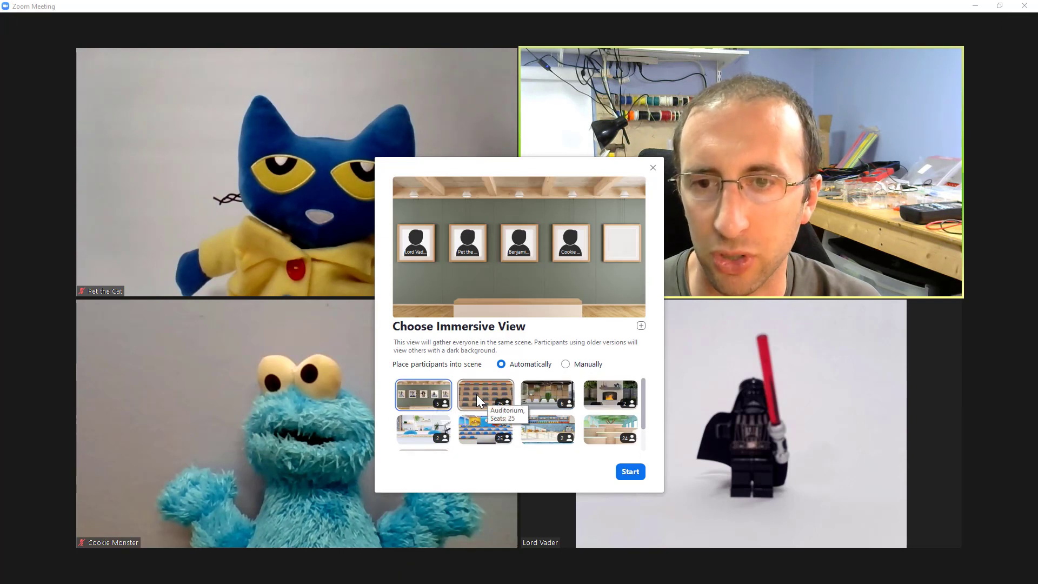
{"action": "scroll", "coordinate": [482, 399], "scroll_direction": "down", "scroll_amount": 1}
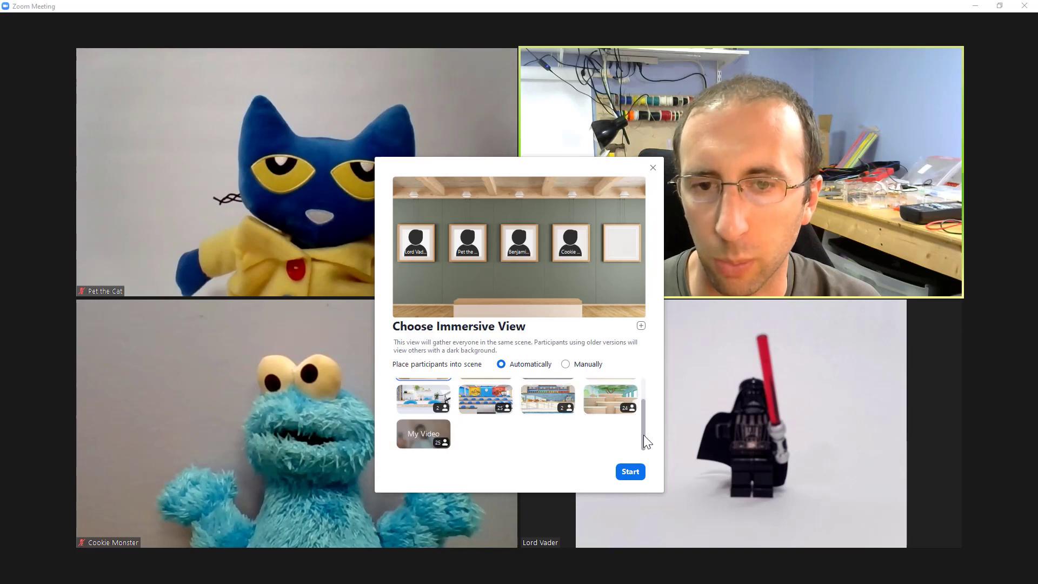
{"action": "left_click_drag", "start_coordinate": [643, 435], "coordinate": [641, 413]}
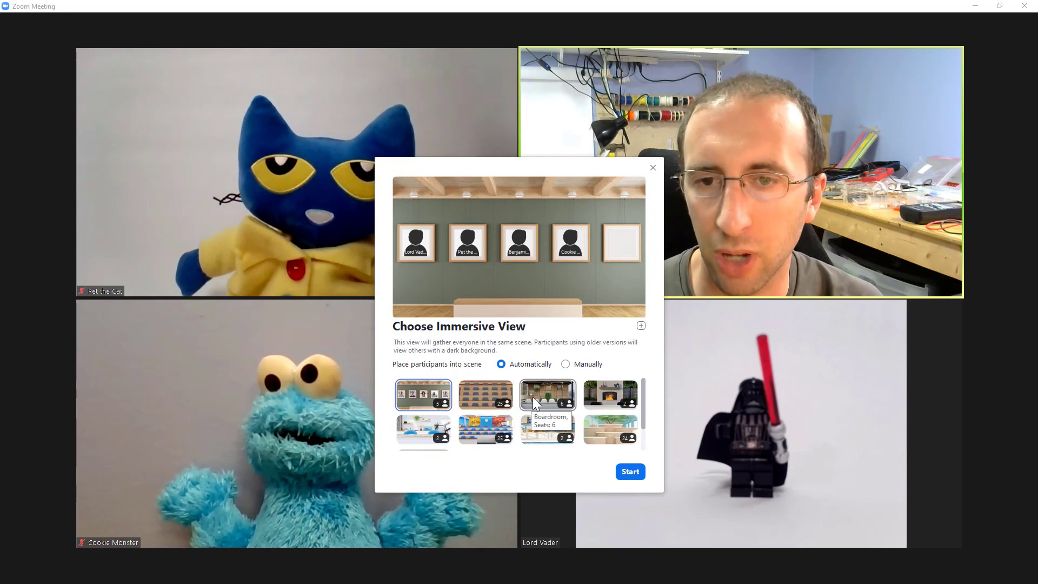
{"action": "left_click_drag", "start_coordinate": [643, 400], "coordinate": [644, 401]}
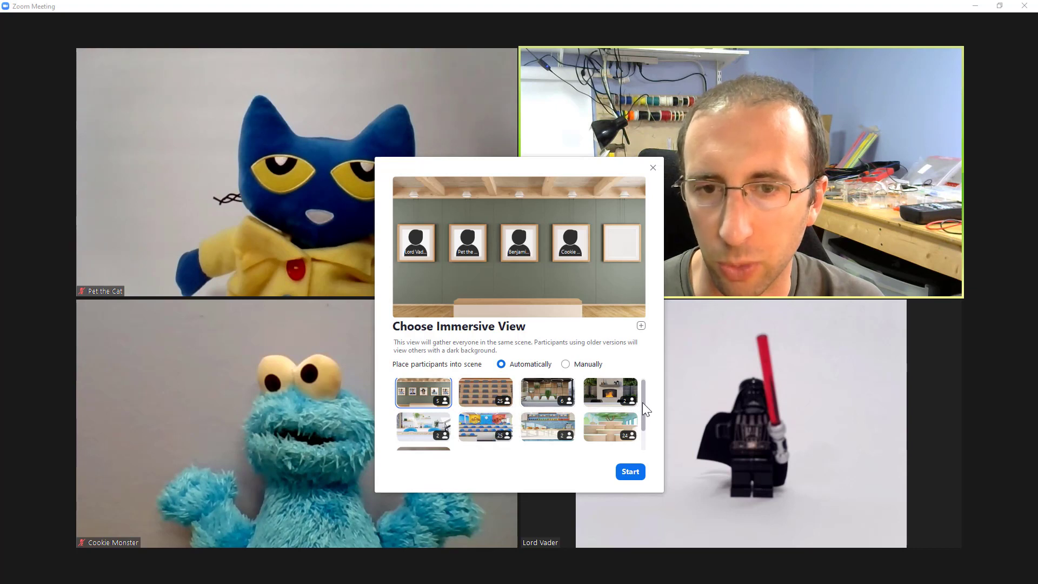
{"action": "scroll", "coordinate": [642, 402], "scroll_direction": "down", "scroll_amount": 2}
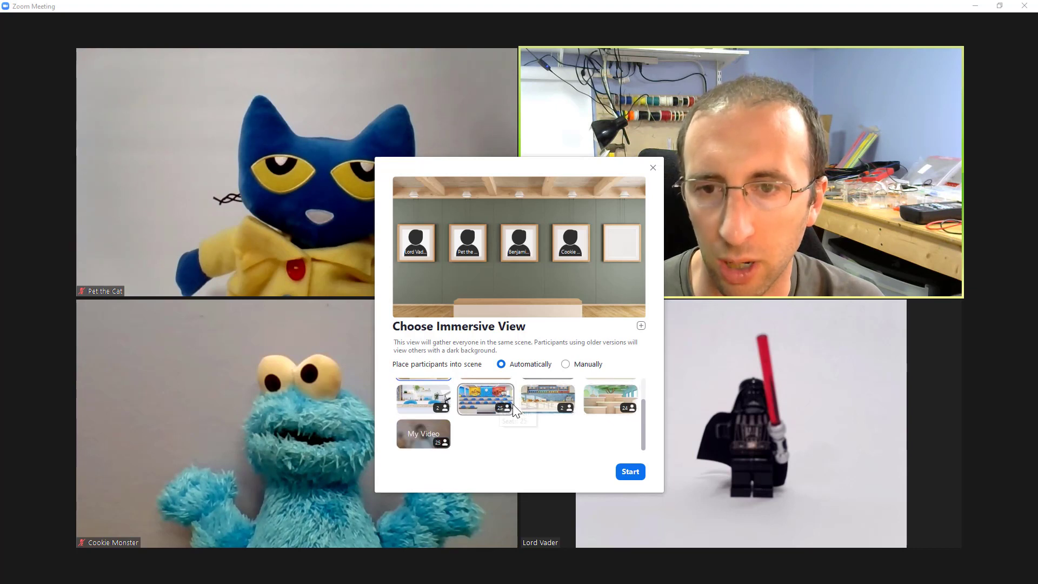
{"action": "scroll", "coordinate": [643, 421], "scroll_direction": "up", "scroll_amount": 2}
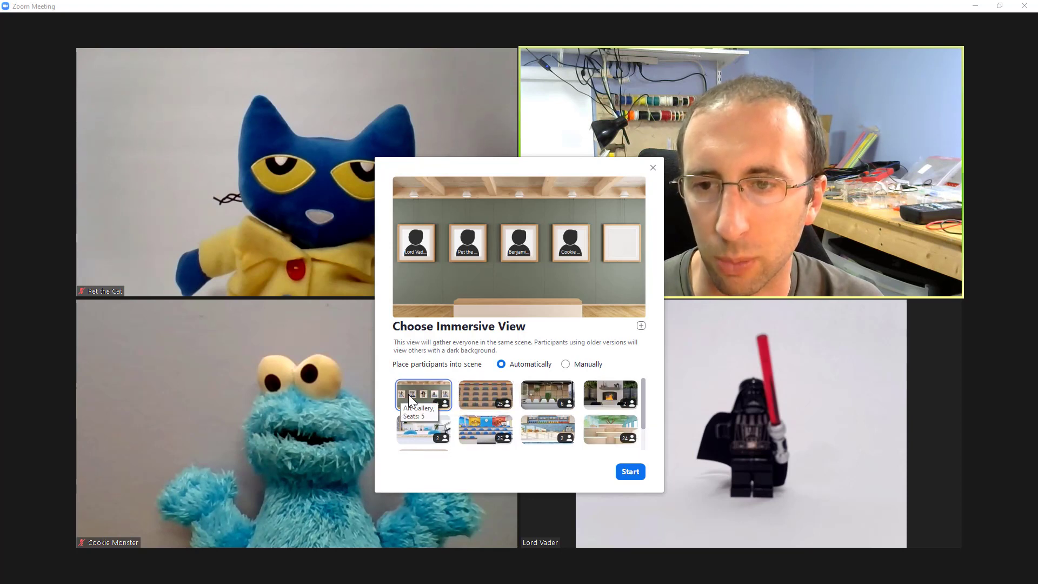
{"action": "left_click", "coordinate": [628, 471]}
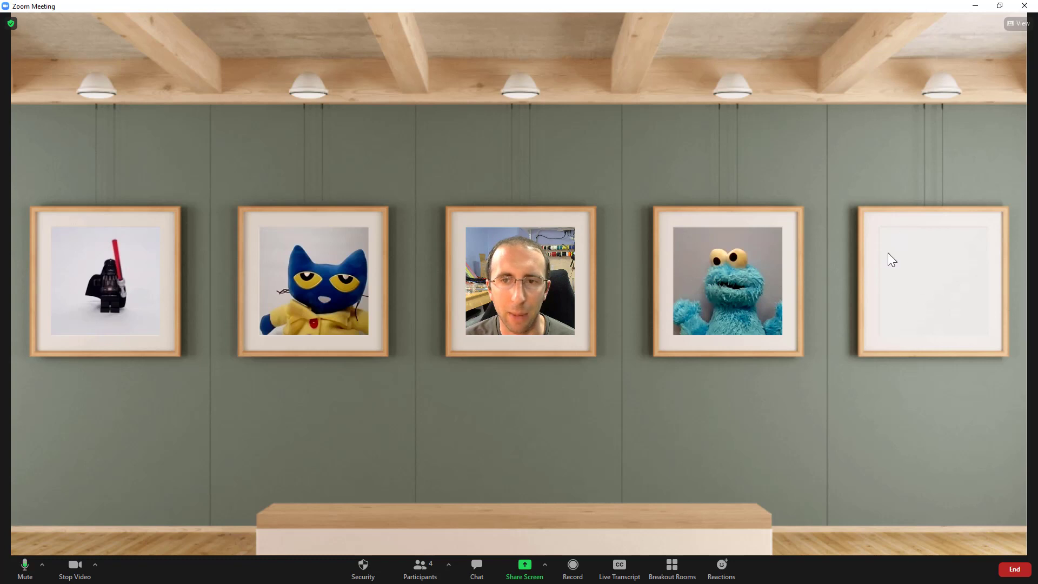
Drag Cookie Monster's tile onto Pete the Cat's frame, swapping them into frames two and four
{"action": "left_click", "coordinate": [715, 262]}
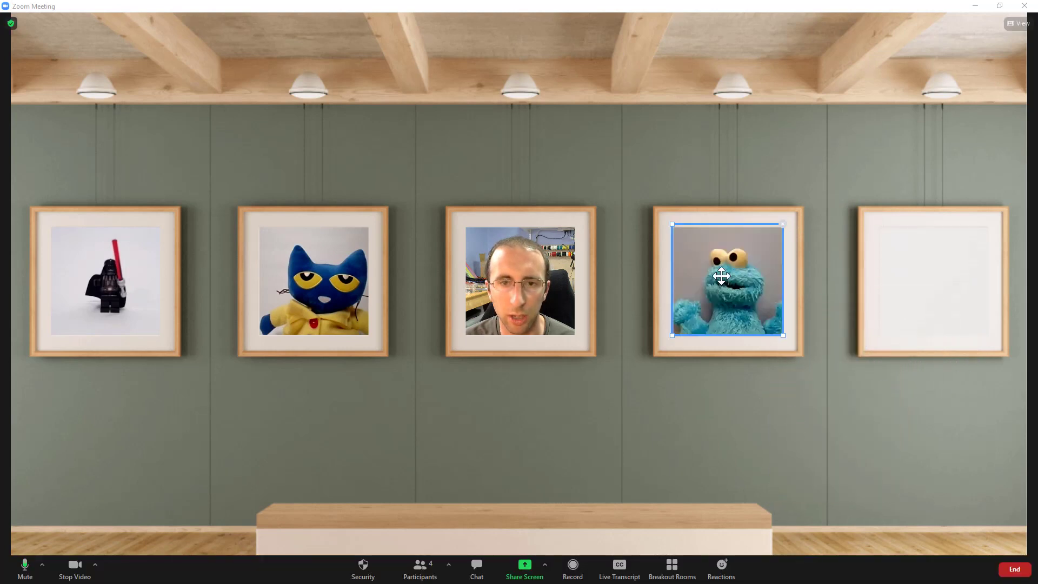
{"action": "left_click_drag", "start_coordinate": [720, 278], "coordinate": [887, 262]}
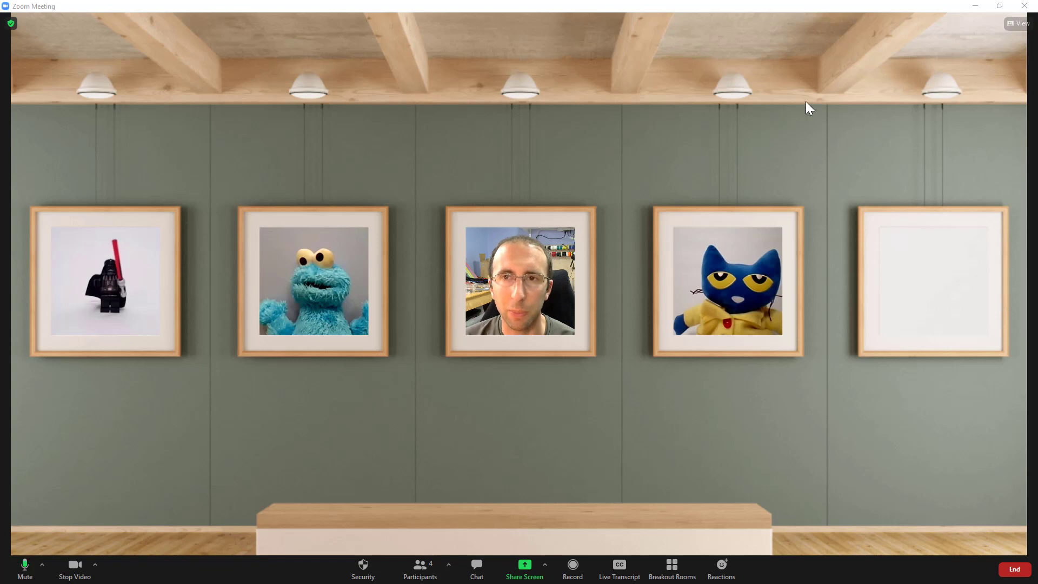
Reopen Change Immersive View, move the dialog aside, and preview the Auditorium scene
{"action": "left_click", "coordinate": [1020, 24]}
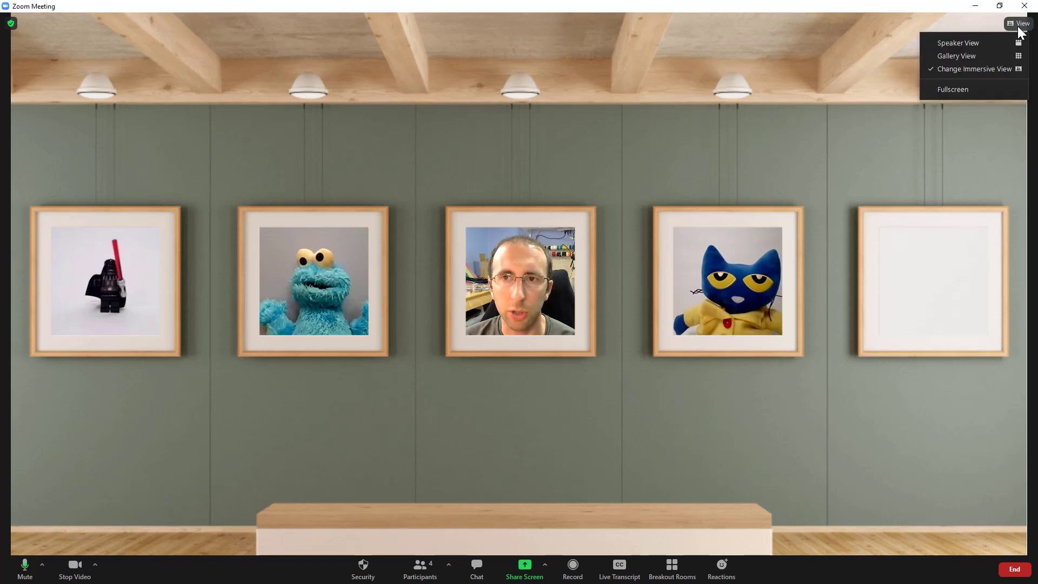
{"action": "left_click", "coordinate": [966, 70]}
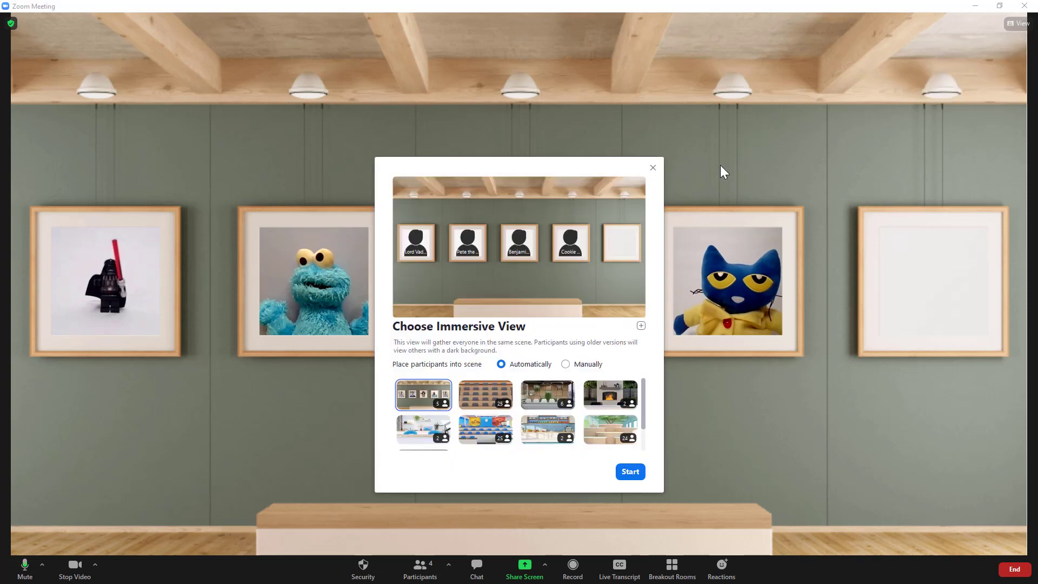
{"action": "left_click_drag", "start_coordinate": [533, 161], "coordinate": [784, 84]}
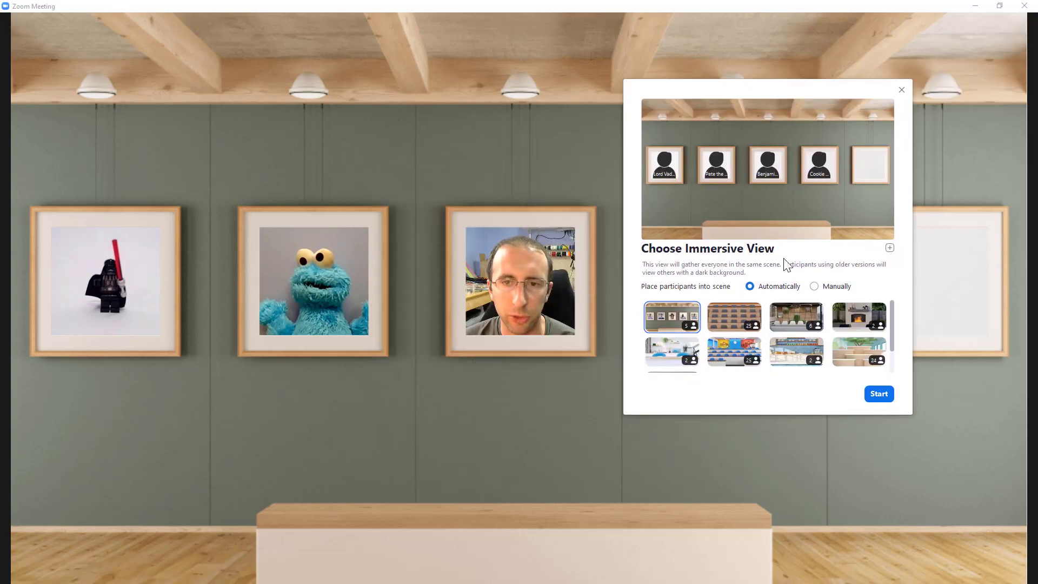
{"action": "left_click", "coordinate": [725, 316]}
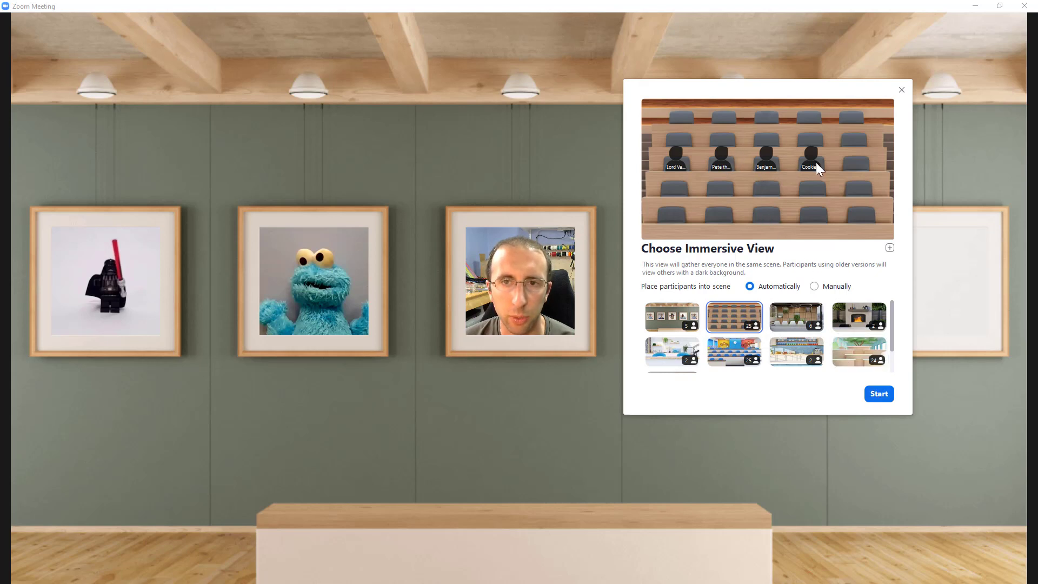
{"action": "mouse_move", "coordinate": [768, 162]}
{"action": "left_mouse_down"}
{"action": "mouse_move", "coordinate": [770, 188]}
{"action": "mouse_move", "coordinate": [752, 135]}
{"action": "mouse_move", "coordinate": [705, 183]}
{"action": "mouse_move", "coordinate": [677, 135]}
{"action": "mouse_move", "coordinate": [654, 154]}
{"action": "mouse_move", "coordinate": [714, 175]}
{"action": "mouse_move", "coordinate": [755, 159]}
{"action": "left_mouse_up"}
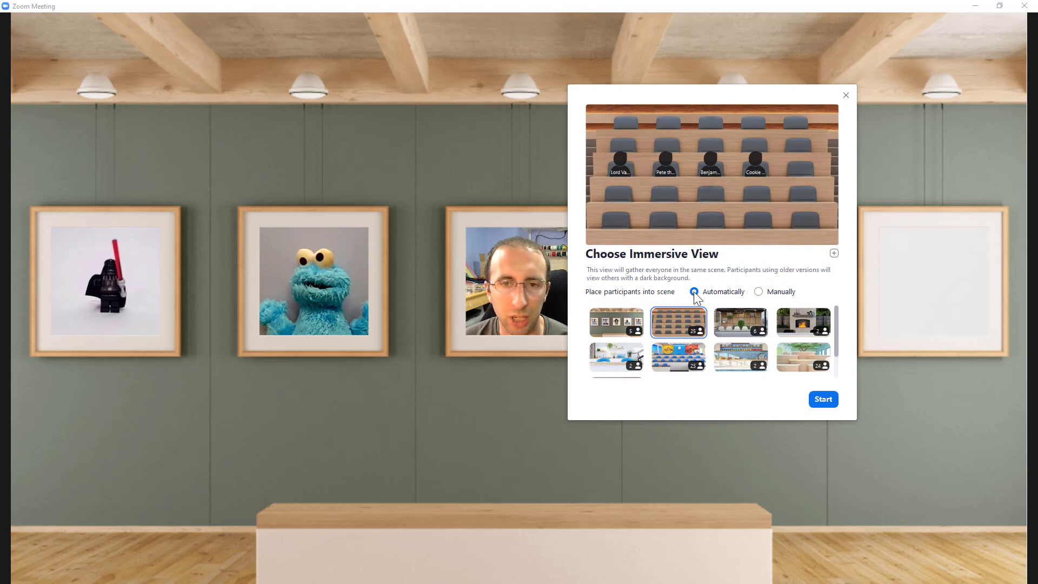
Switch seating to Manually, remove Lord Vader, then search 'lord' and re-add Lord Vader (Guest)
{"action": "left_click", "coordinate": [758, 292]}
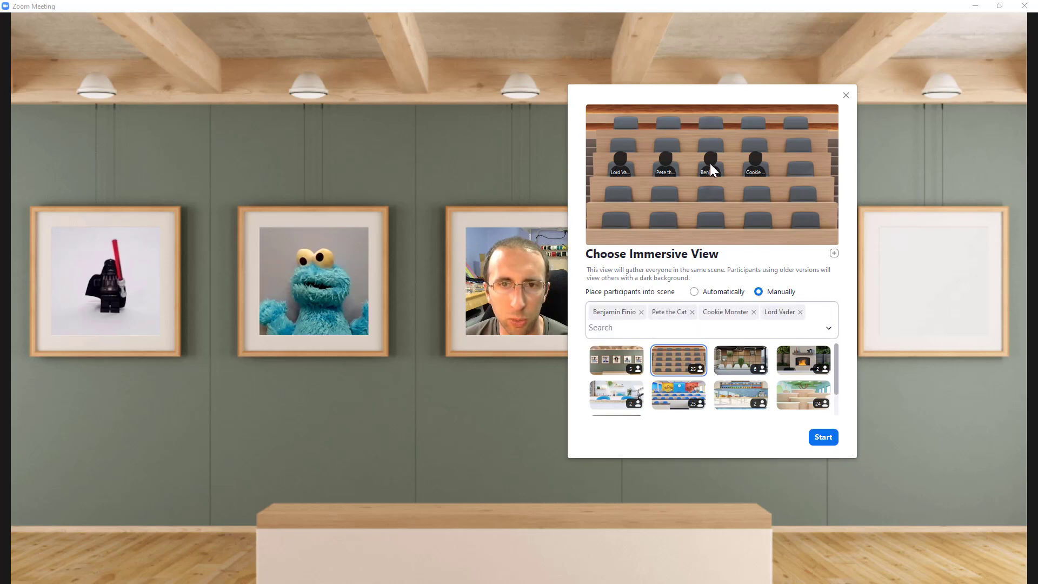
{"action": "left_click_drag", "start_coordinate": [709, 163], "coordinate": [755, 149]}
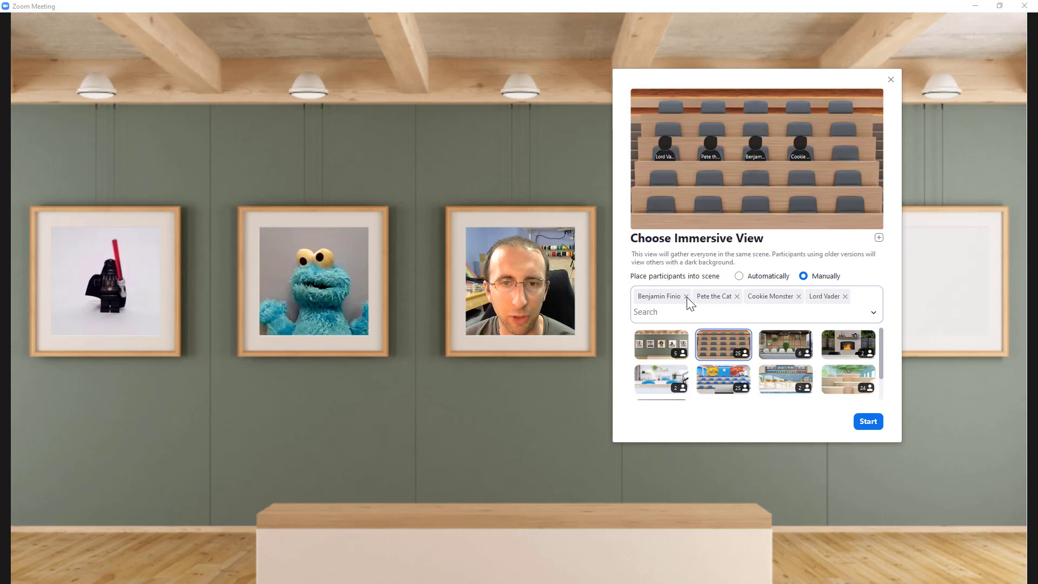
{"action": "left_click", "coordinate": [845, 296]}
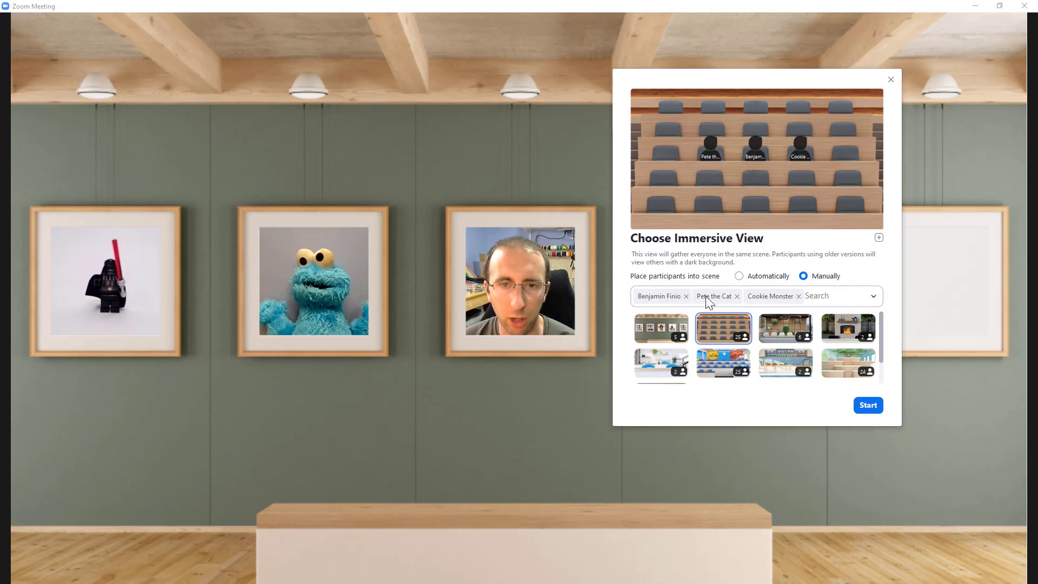
{"action": "left_click", "coordinate": [829, 301]}
{"action": "type", "text": "lord"}
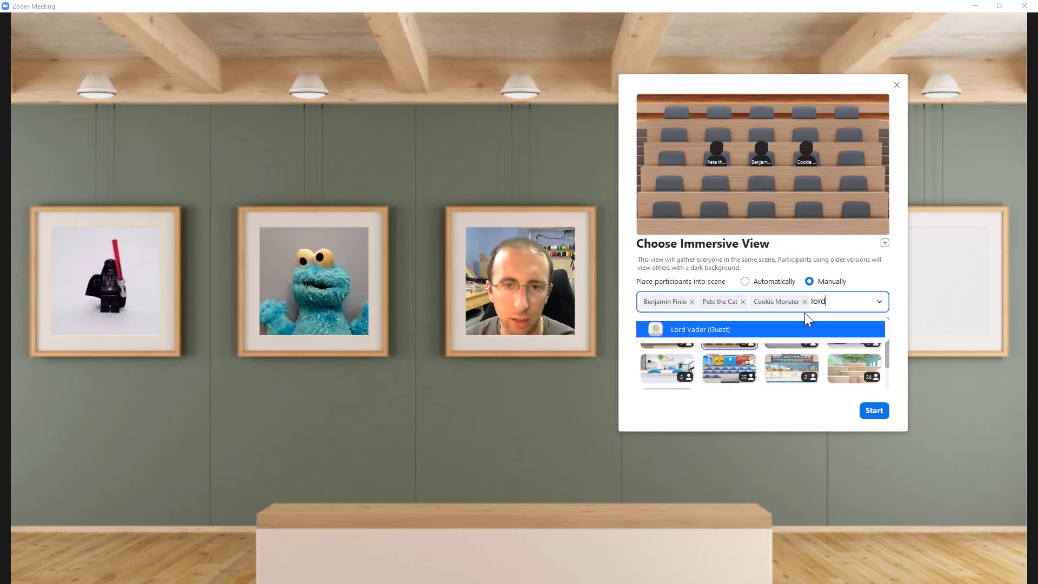
{"action": "left_click", "coordinate": [717, 331]}
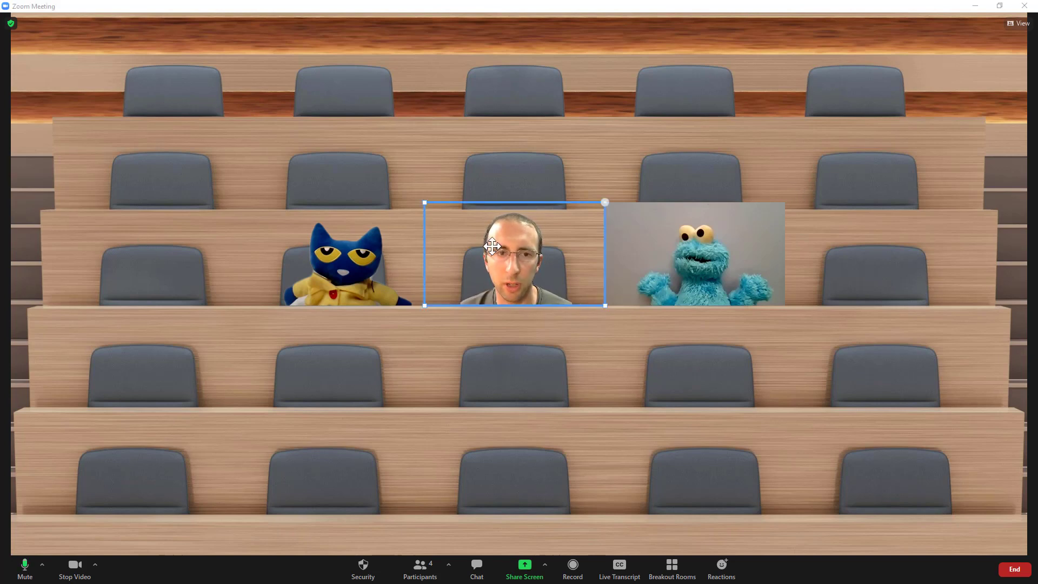
Move the presenter to a lower-right seat and Cookie Monster into the centre seat
{"action": "left_click_drag", "start_coordinate": [535, 248], "coordinate": [697, 357]}
{"action": "left_click_drag", "start_coordinate": [698, 259], "coordinate": [532, 264]}
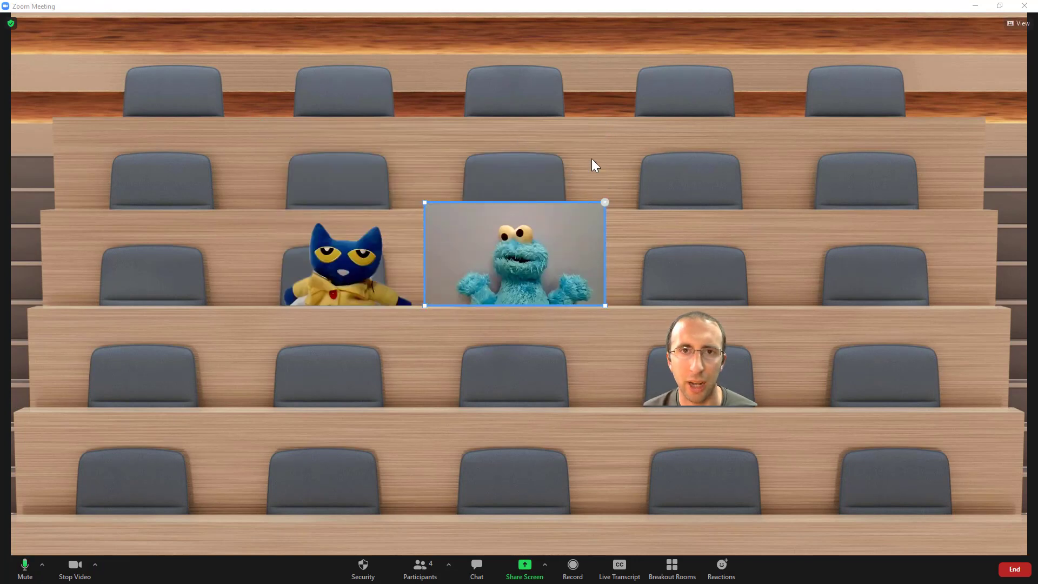
{"action": "left_click", "coordinate": [510, 137]}
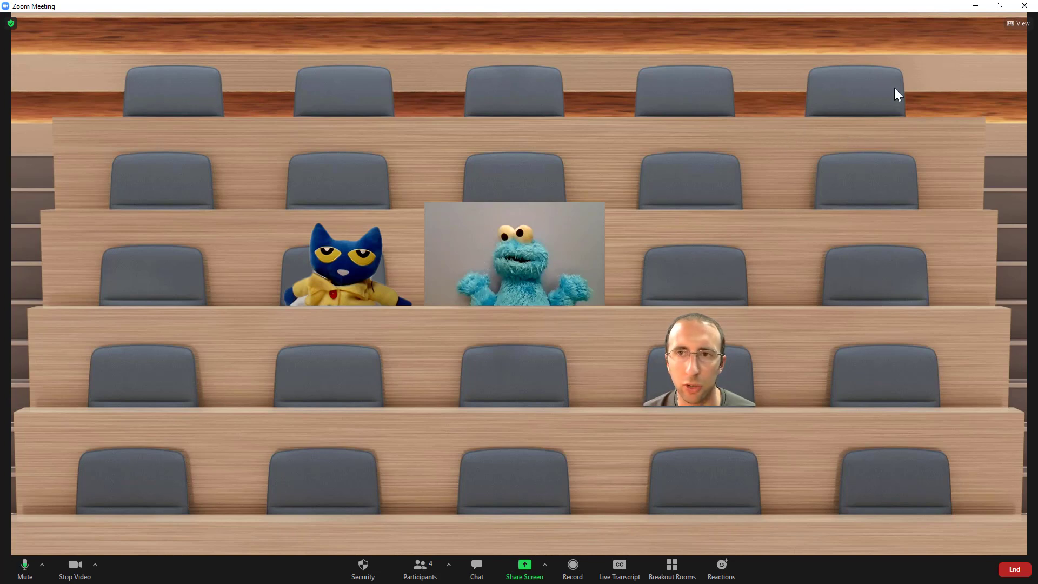
Switch to Gallery View, stopping Immersive View for everyone, and open Pete the Cat's participant menu
{"action": "left_click", "coordinate": [1017, 24]}
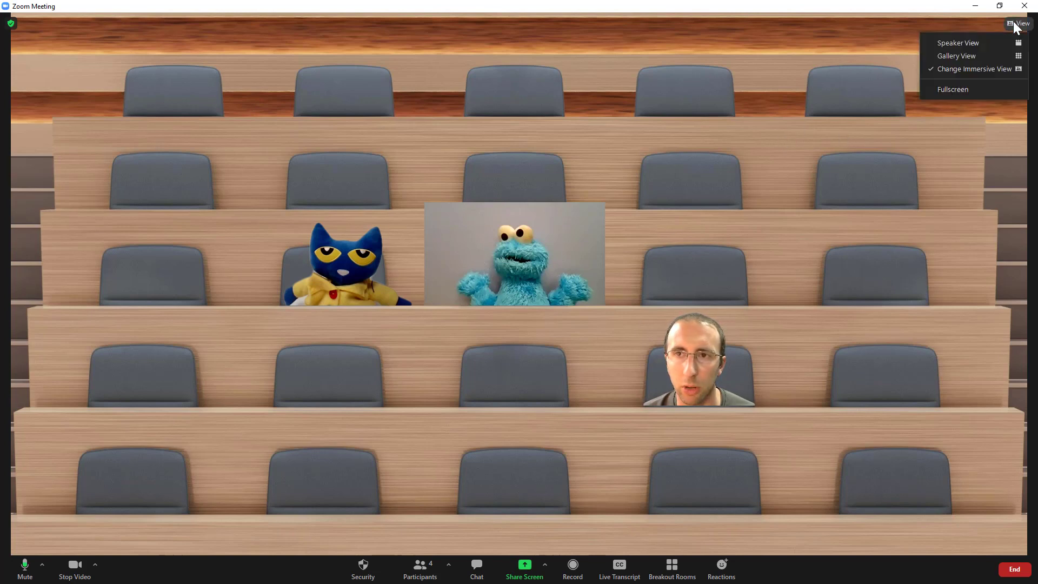
{"action": "left_click", "coordinate": [967, 57]}
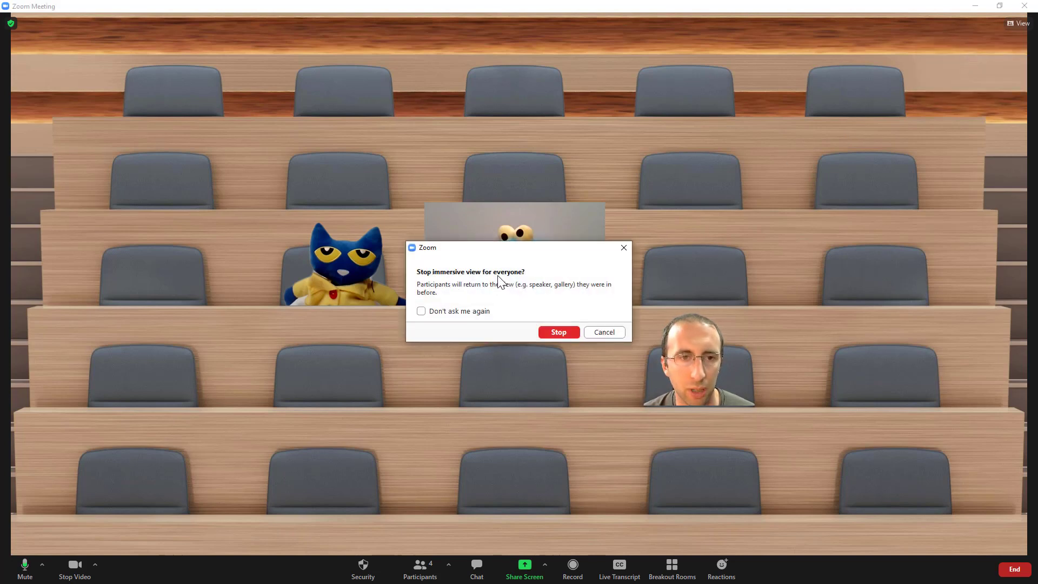
{"action": "left_click", "coordinate": [556, 332]}
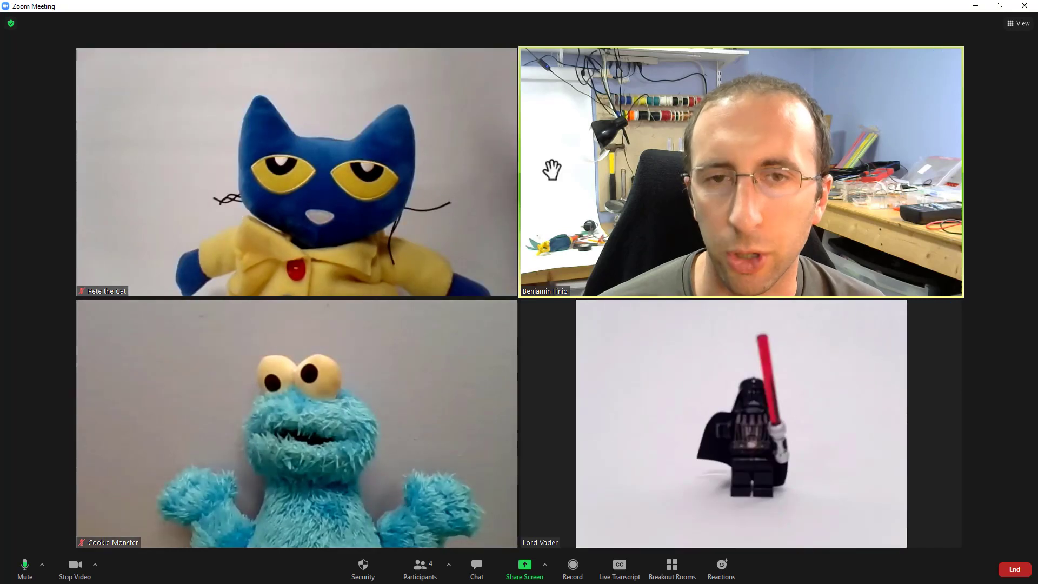
{"action": "right_click", "coordinate": [279, 170]}
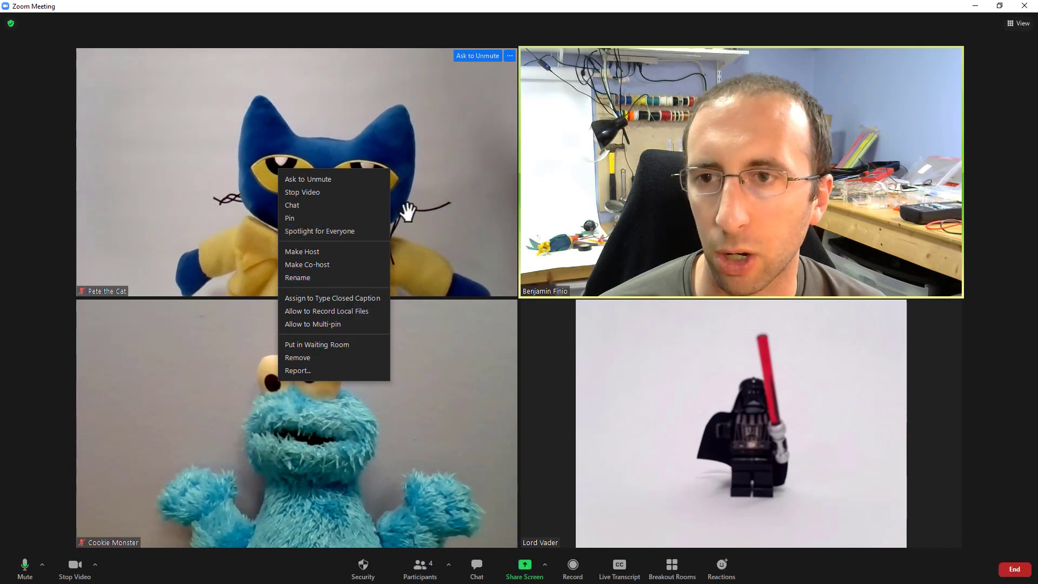
{"action": "left_click", "coordinate": [471, 211]}
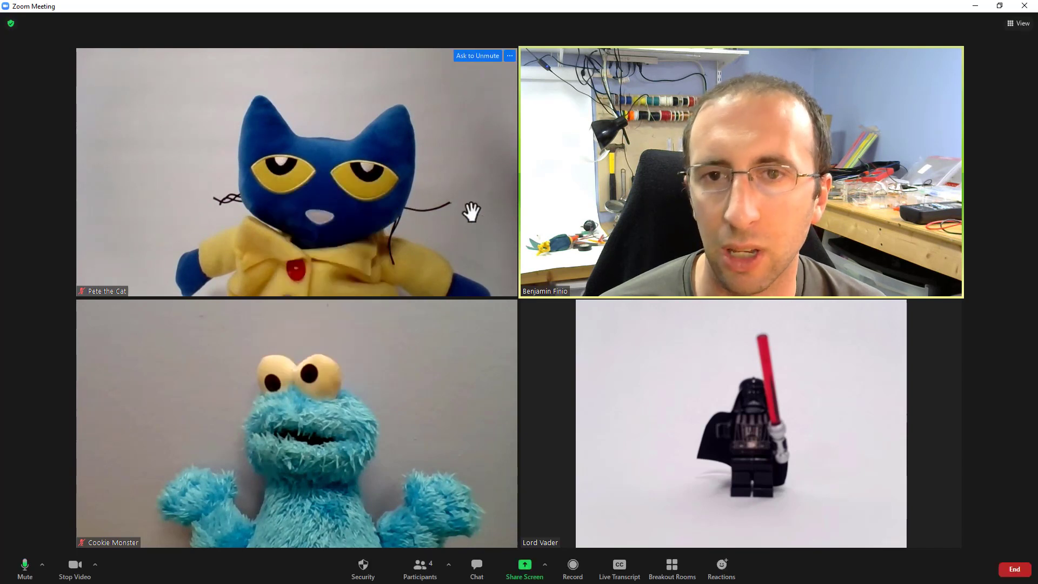
{"action": "right_click", "coordinate": [677, 193]}
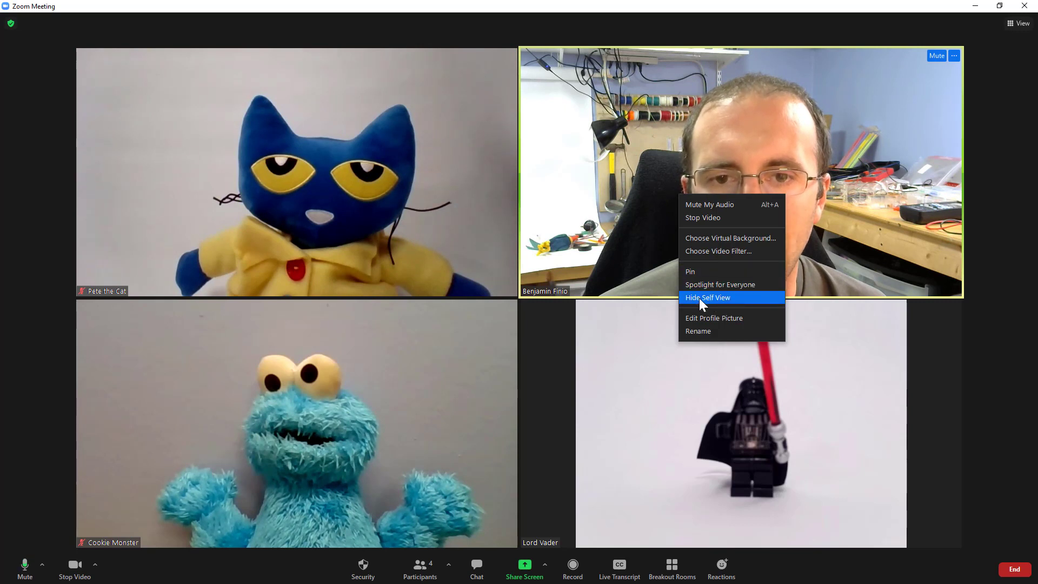
{"action": "left_click", "coordinate": [616, 205]}
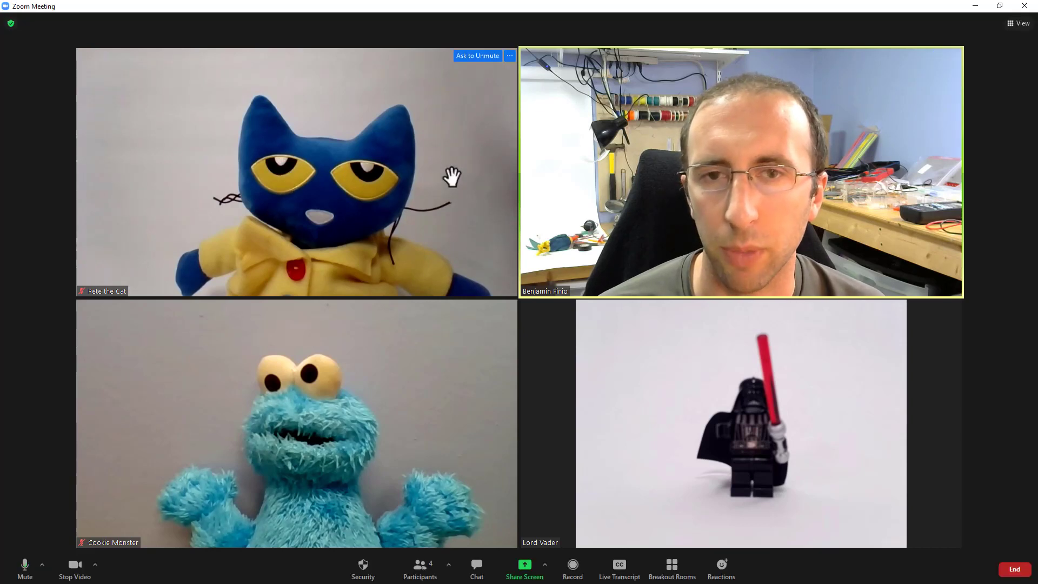
{"action": "right_click", "coordinate": [313, 122]}
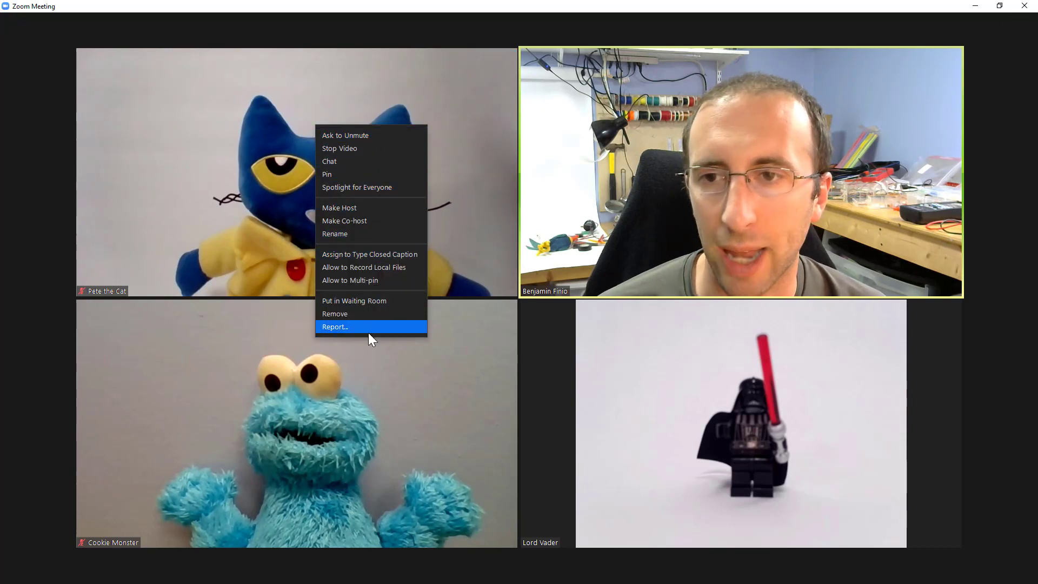
{"action": "left_click", "coordinate": [692, 177]}
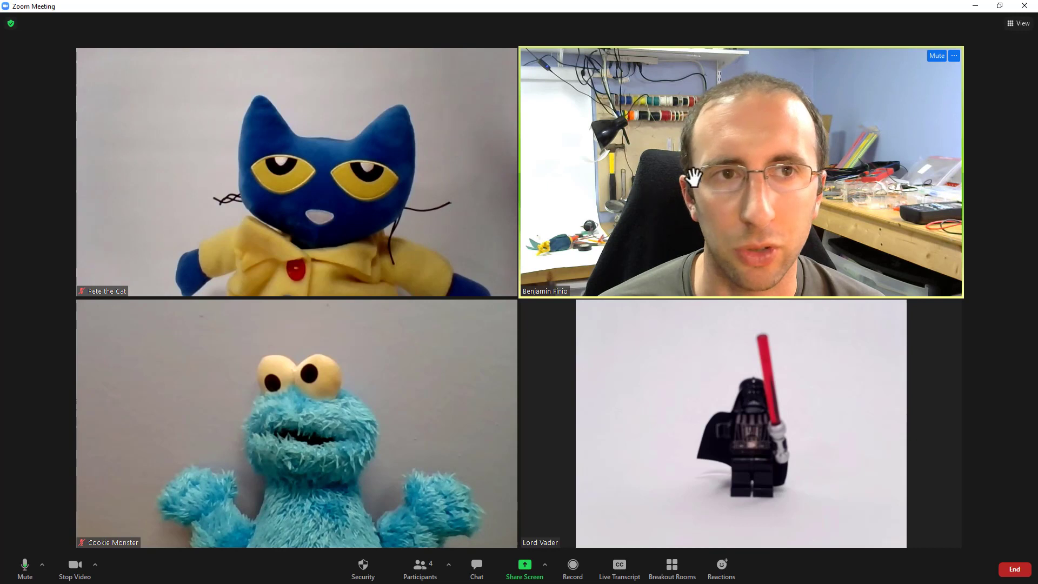
Restart the Art Gallery scene with automatic placement for all four participants
{"action": "left_click", "coordinate": [1015, 23]}
{"action": "left_click", "coordinate": [989, 68]}
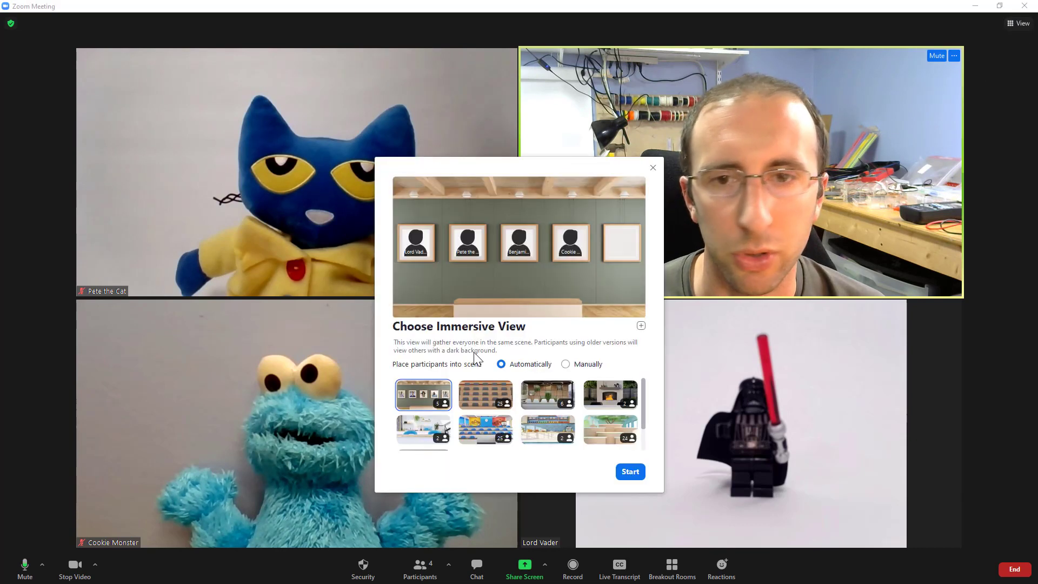
{"action": "left_click", "coordinate": [630, 472]}
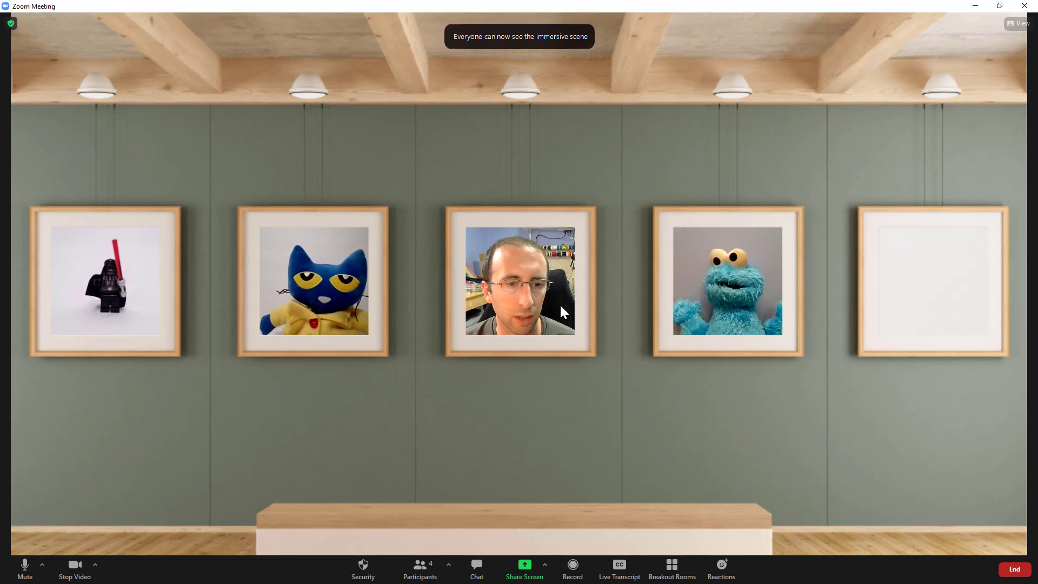
Open Participants, view Cookie Monster's More host options, then dismiss the dropdown
{"action": "left_click", "coordinate": [421, 566]}
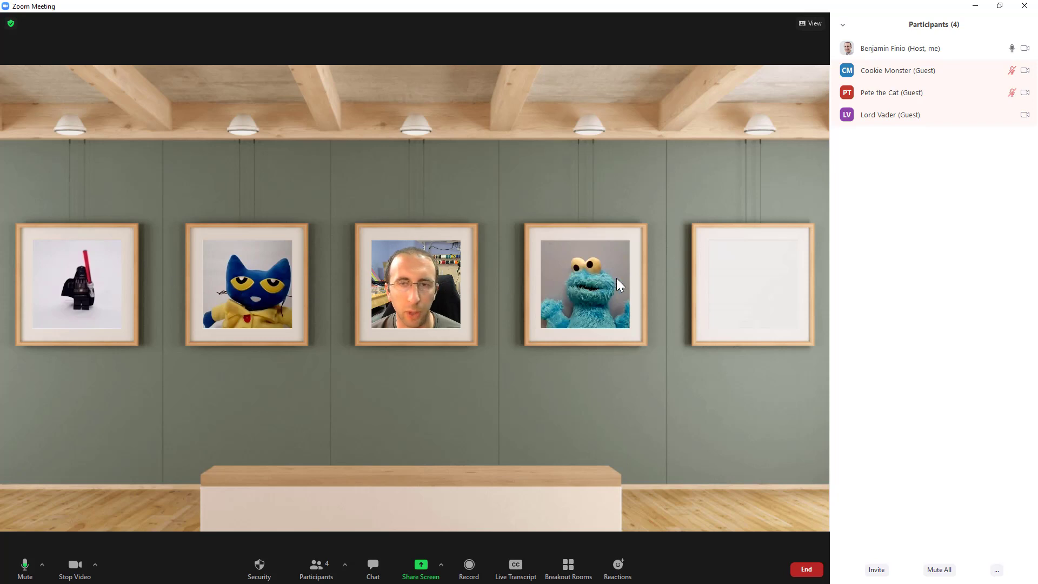
{"action": "mouse_move", "coordinate": [978, 79]}
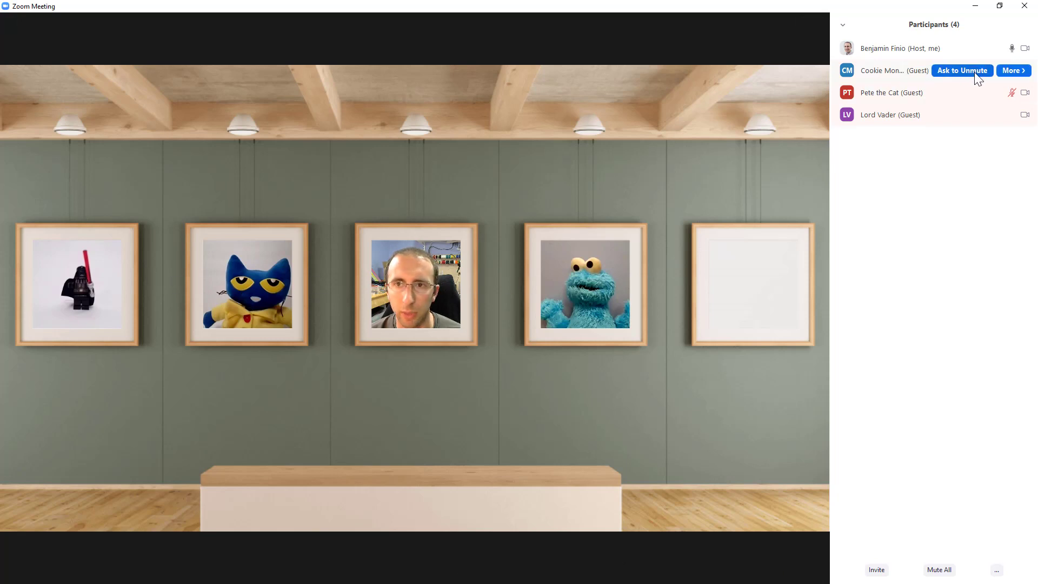
{"action": "left_click", "coordinate": [1012, 73]}
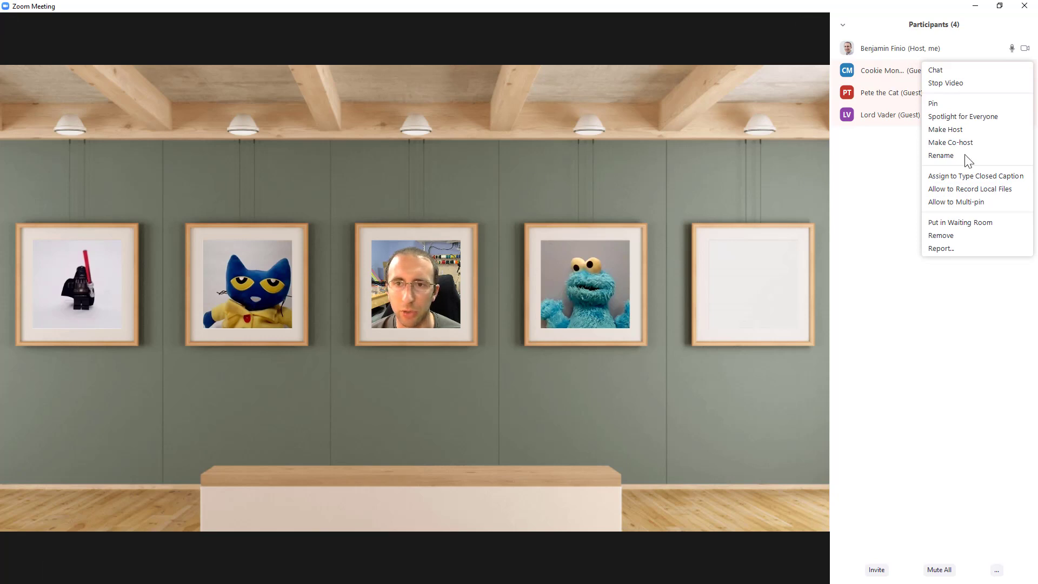
{"action": "left_click", "coordinate": [871, 186]}
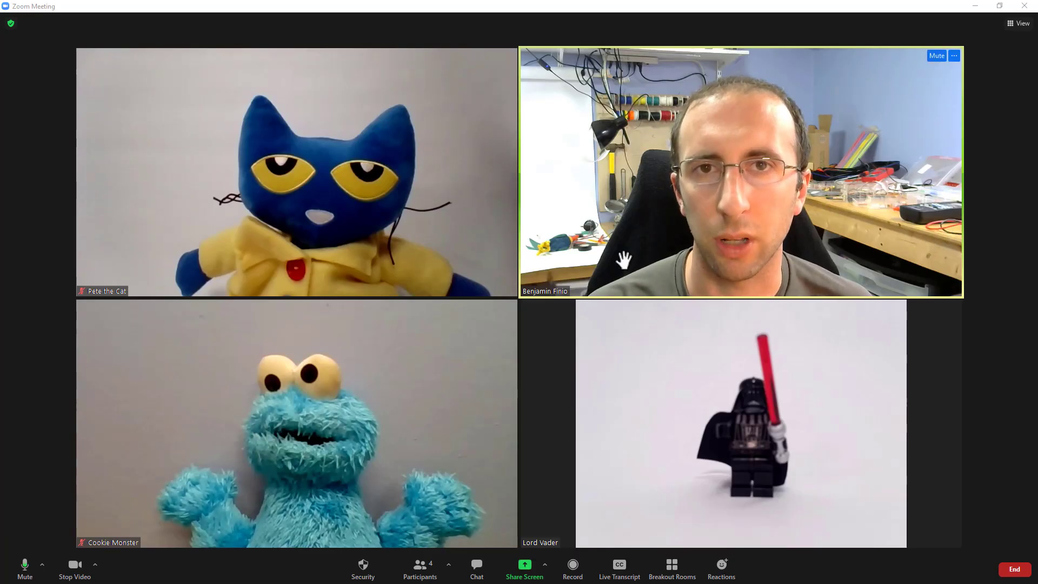
{"action": "mouse_move", "coordinate": [495, 190]}
{"action": "mouse_move", "coordinate": [590, 88]}
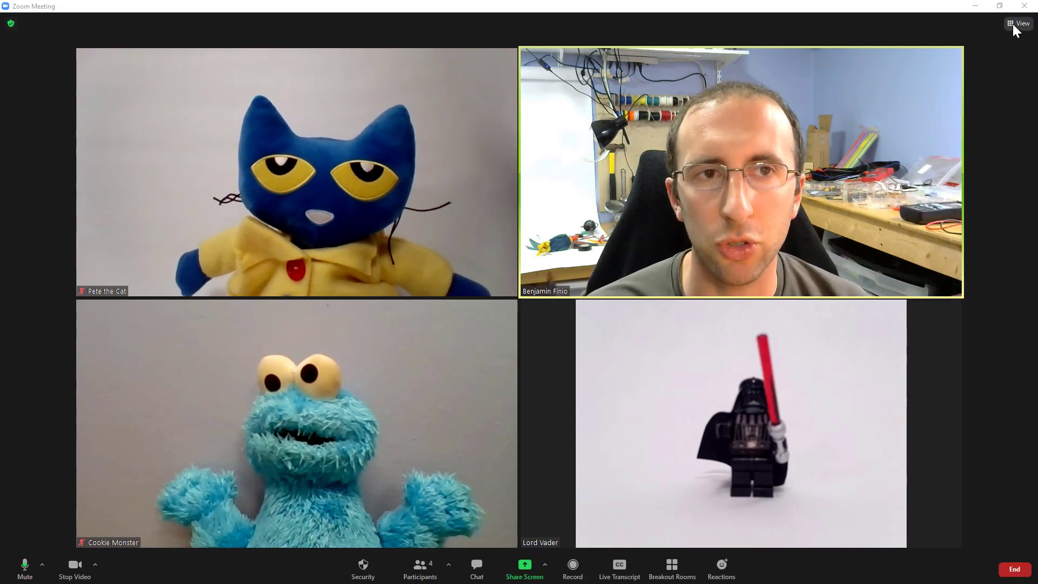
Start the Auditorium Immersive View scene for everyone from the scene chooser
{"action": "left_click", "coordinate": [1013, 26]}
{"action": "left_click", "coordinate": [987, 69]}
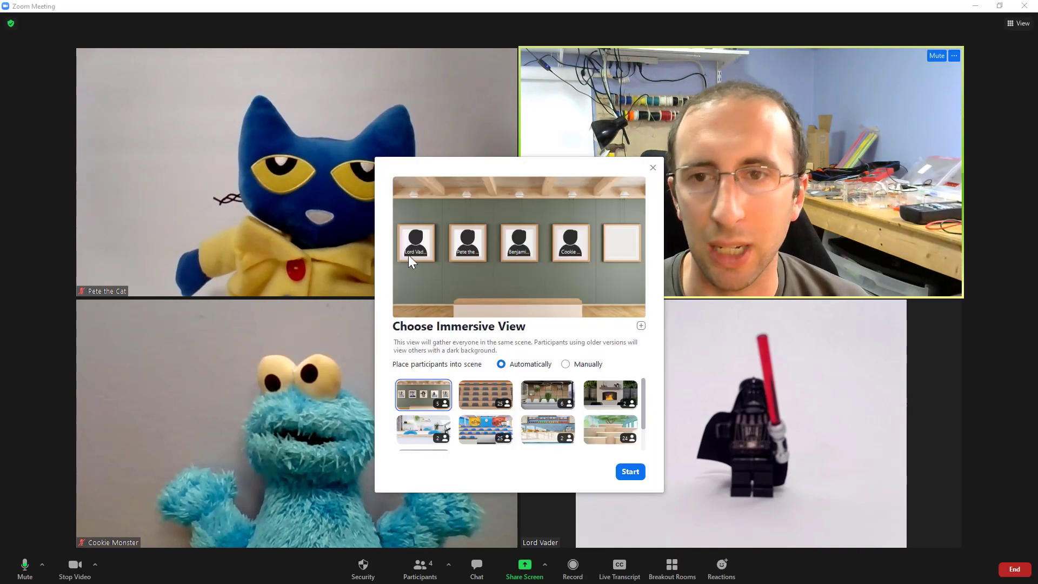
{"action": "left_click", "coordinate": [463, 391]}
{"action": "left_click", "coordinate": [631, 472]}
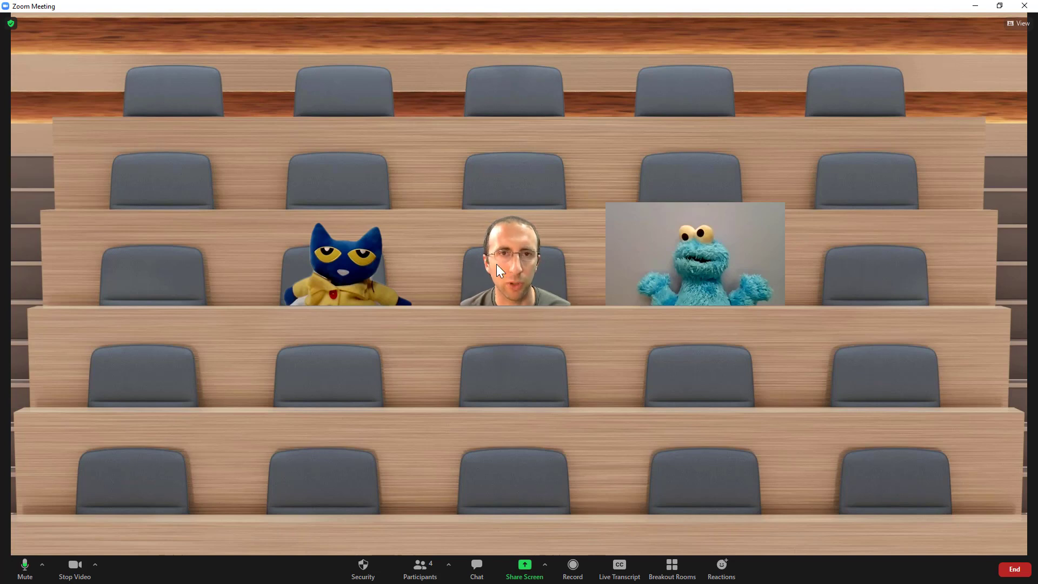
Switch to Gallery View and confirm stopping Immersive View for everyone
{"action": "left_click", "coordinate": [1018, 24]}
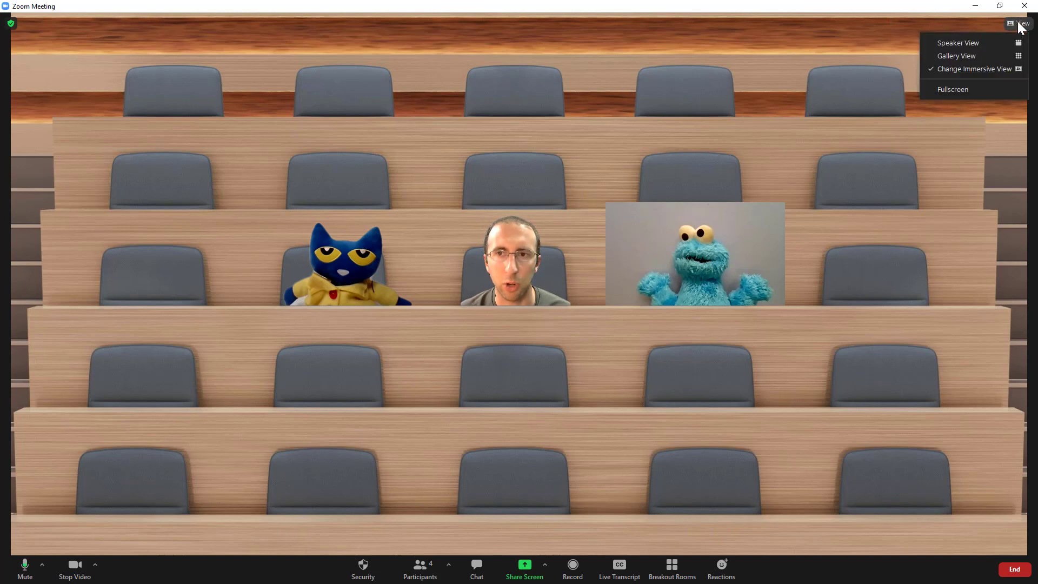
{"action": "left_click", "coordinate": [959, 58]}
{"action": "left_click", "coordinate": [554, 331]}
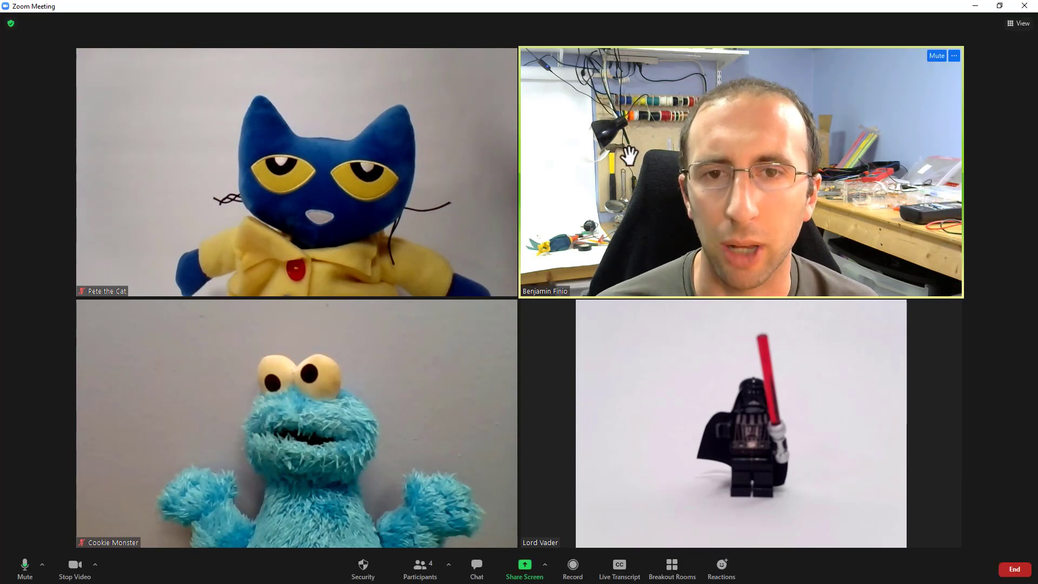
Hide your self view, then start the art-gallery Immersive View scene for everyone
{"action": "right_click", "coordinate": [631, 156]}
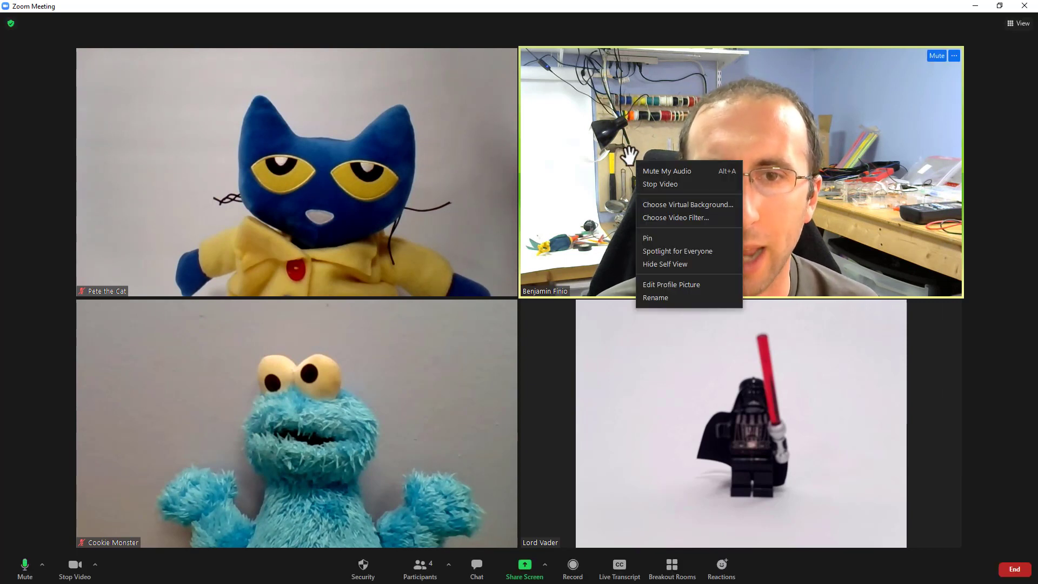
{"action": "left_click", "coordinate": [661, 264]}
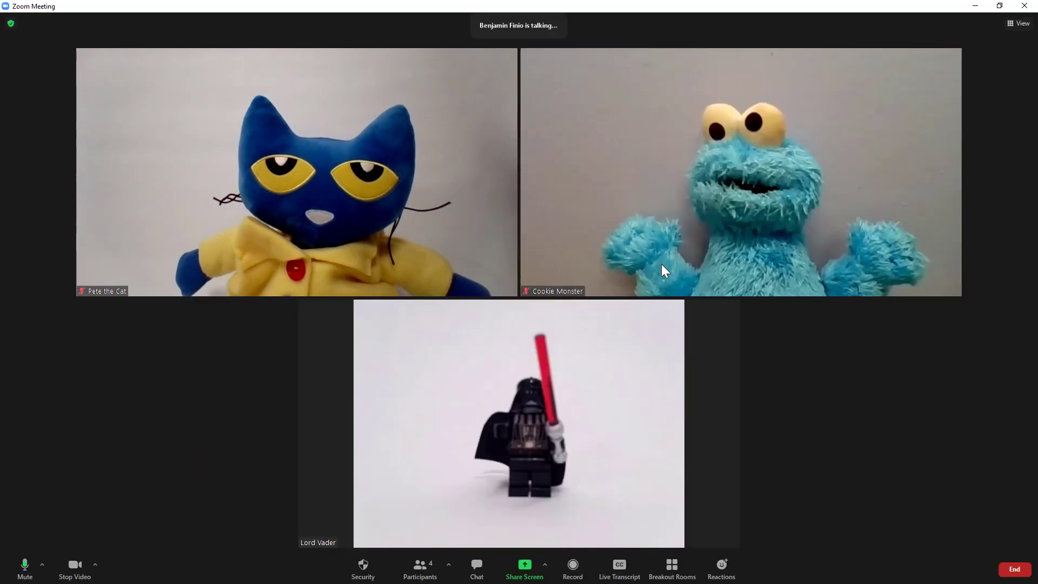
{"action": "left_click", "coordinate": [1017, 28]}
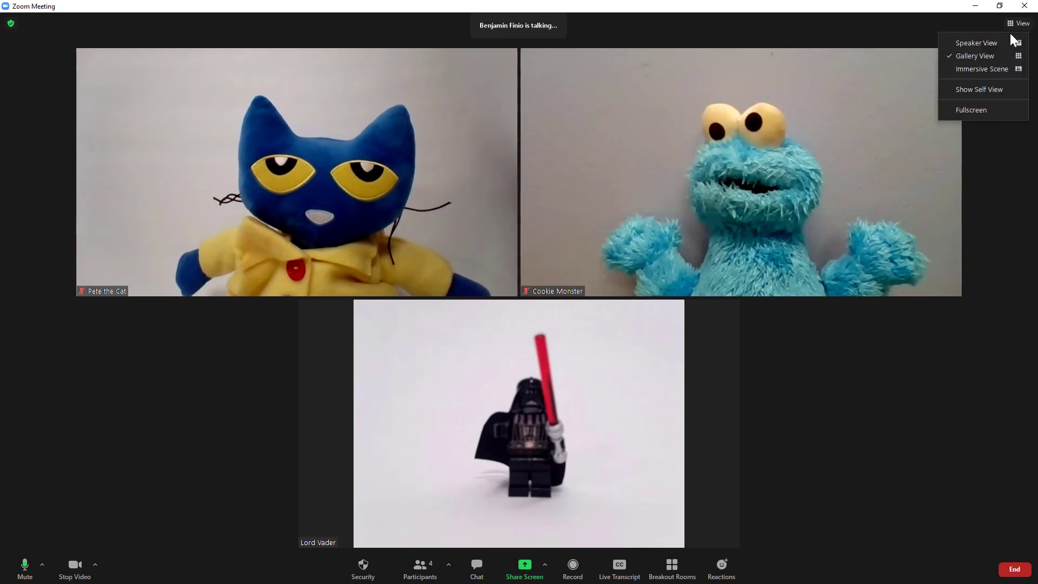
{"action": "left_click", "coordinate": [981, 70]}
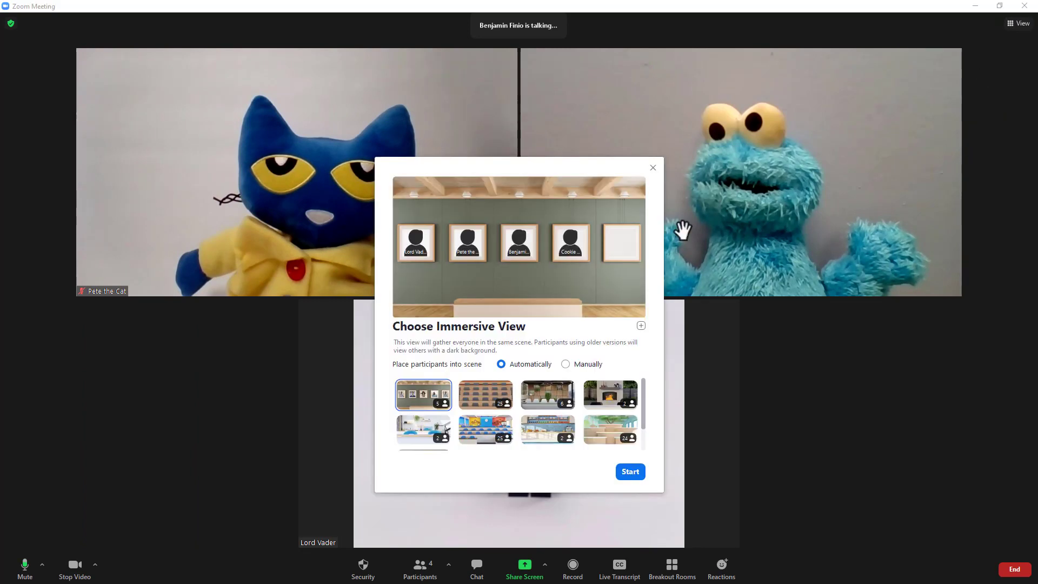
{"action": "left_click", "coordinate": [625, 474]}
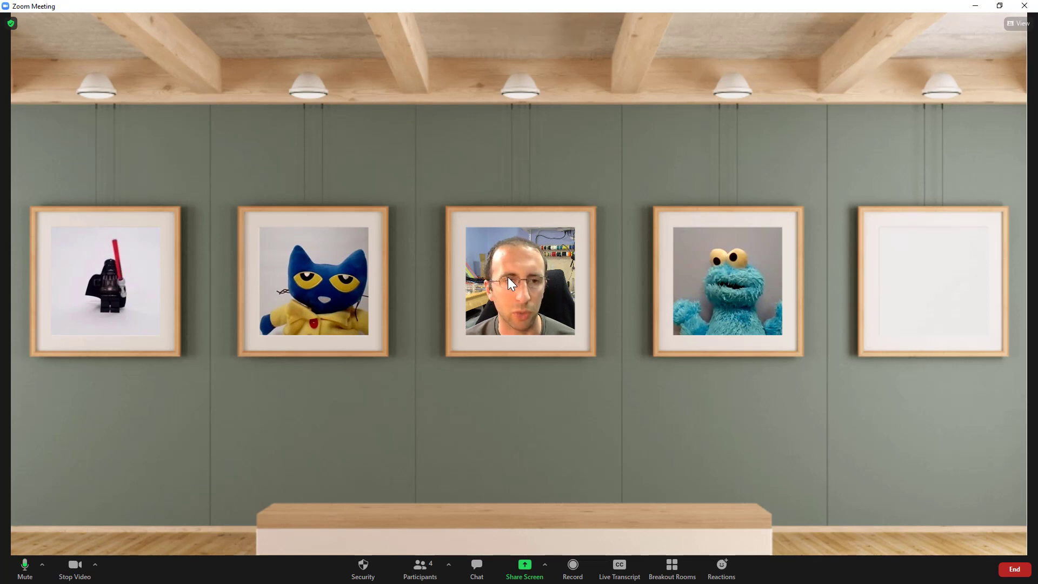
Delete your video from the art gallery's centre frame and stop your camera
{"action": "left_click", "coordinate": [498, 255]}
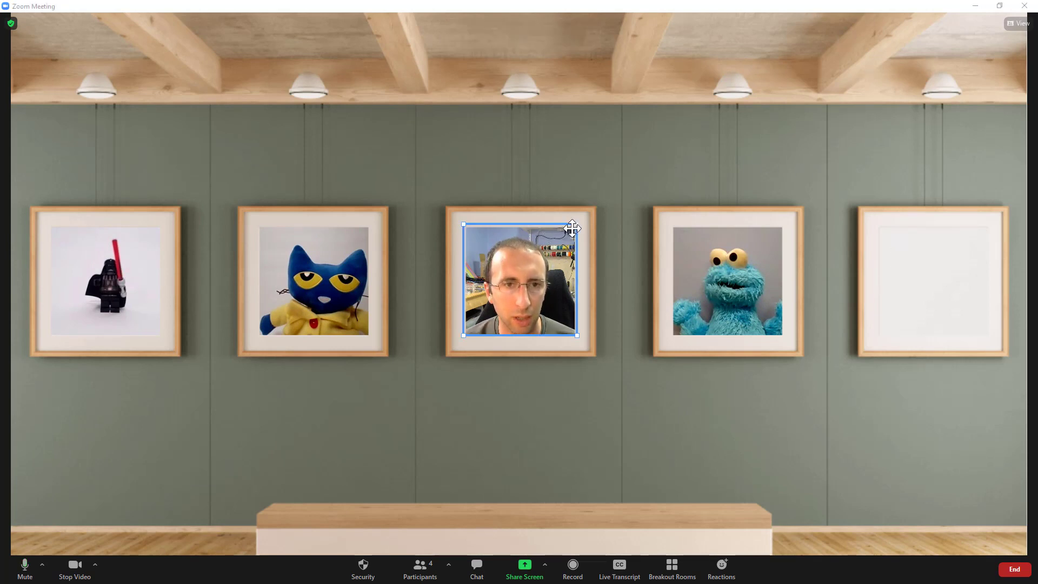
{"action": "key", "text": "Delete"}
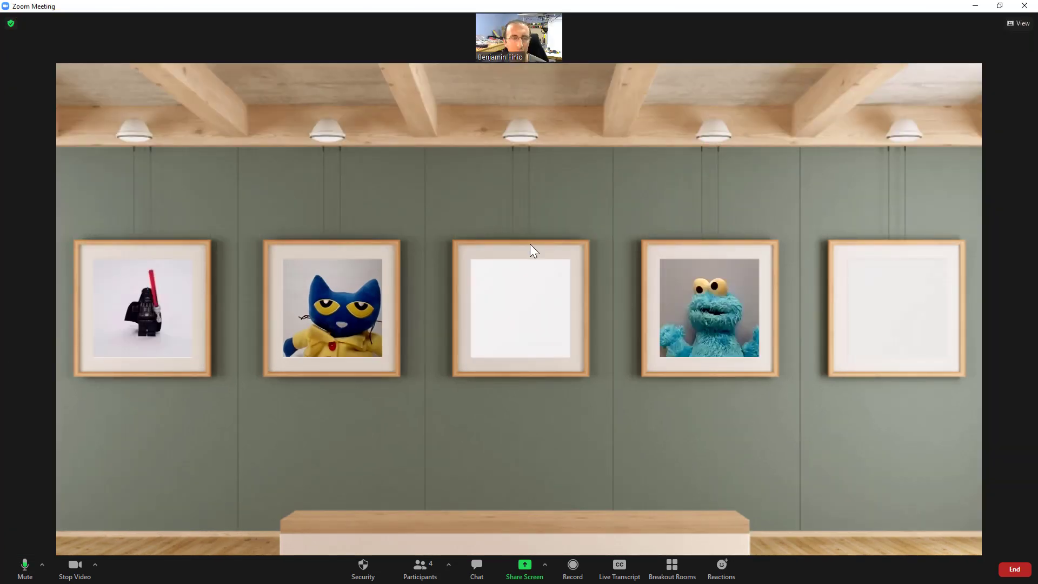
{"action": "right_click", "coordinate": [505, 38]}
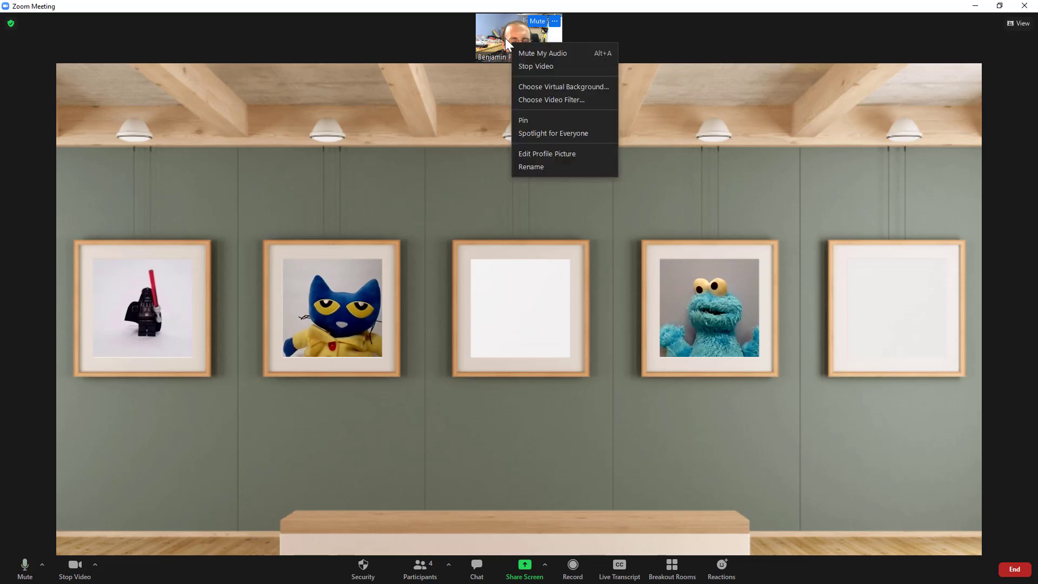
{"action": "left_click", "coordinate": [554, 22]}
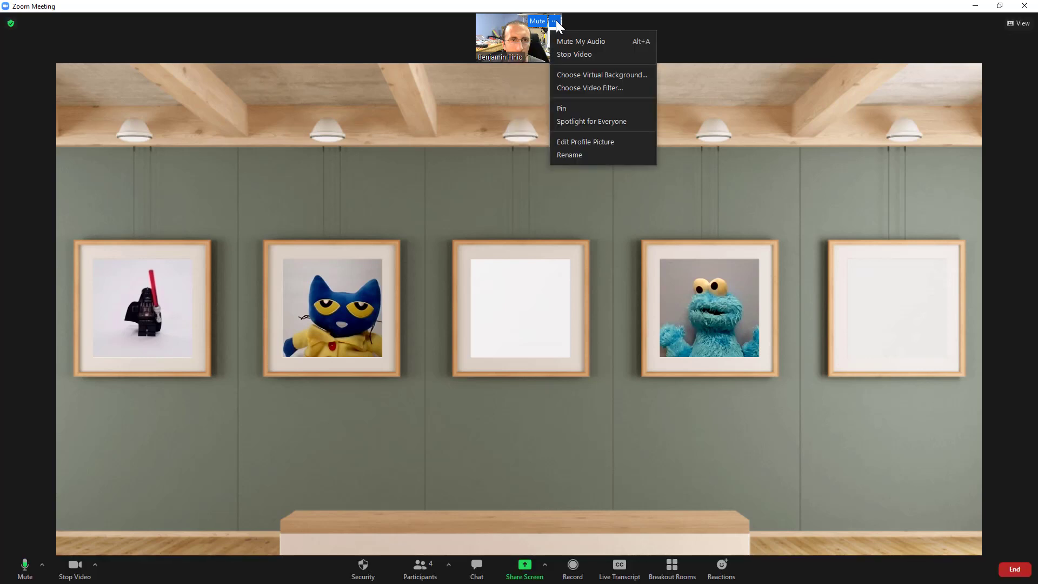
{"action": "left_click", "coordinate": [396, 31]}
{"action": "left_click", "coordinate": [66, 571]}
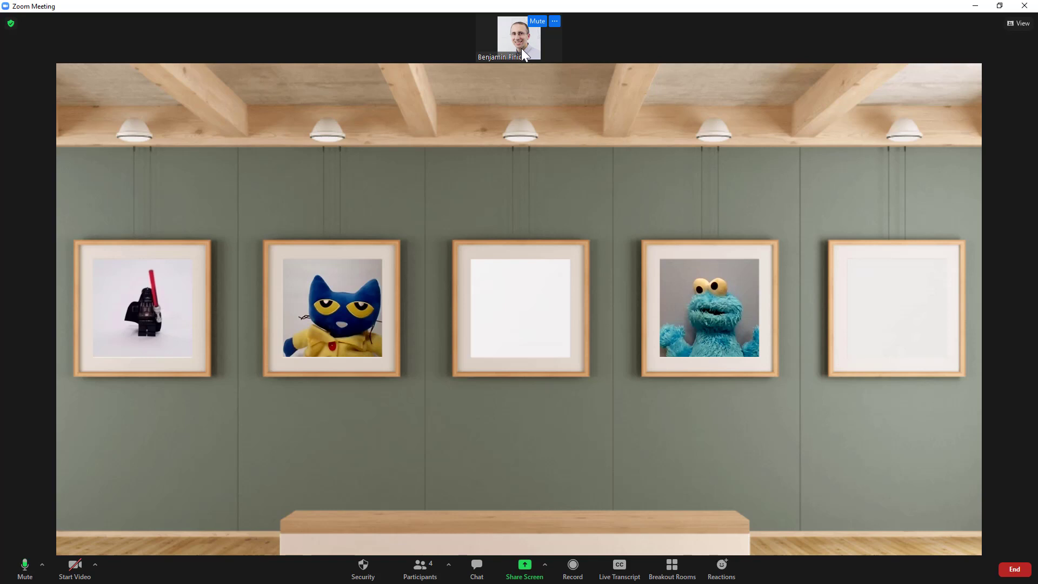
Return to Gallery View, ending Immersive View for everyone
{"action": "left_click", "coordinate": [1019, 24]}
{"action": "left_click", "coordinate": [968, 56]}
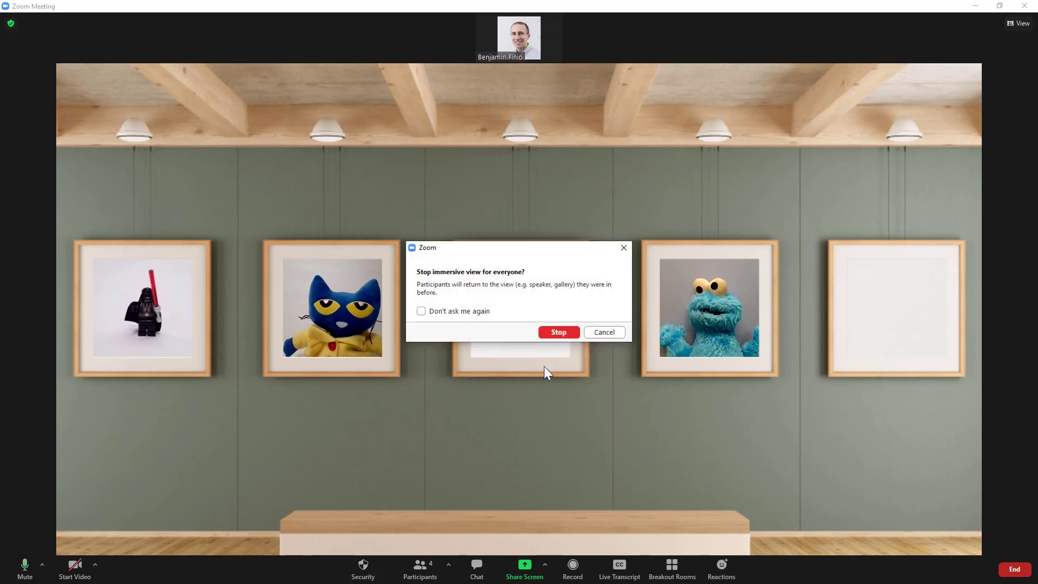
{"action": "left_click", "coordinate": [552, 332]}
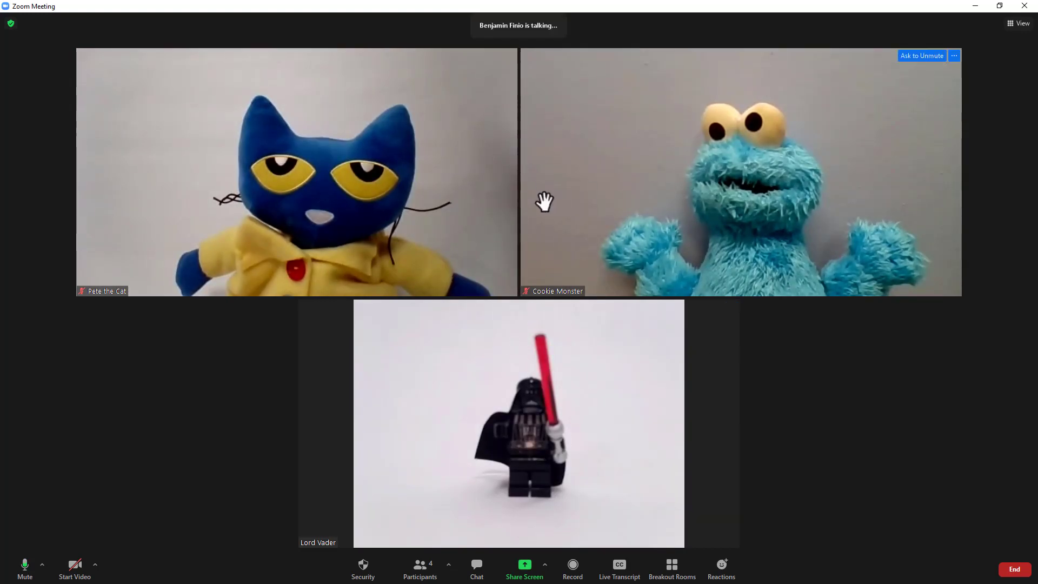
Restart the art-gallery scene with manual placement and turn your camera on with Alt+V
{"action": "left_click", "coordinate": [1018, 24]}
{"action": "left_click", "coordinate": [979, 70]}
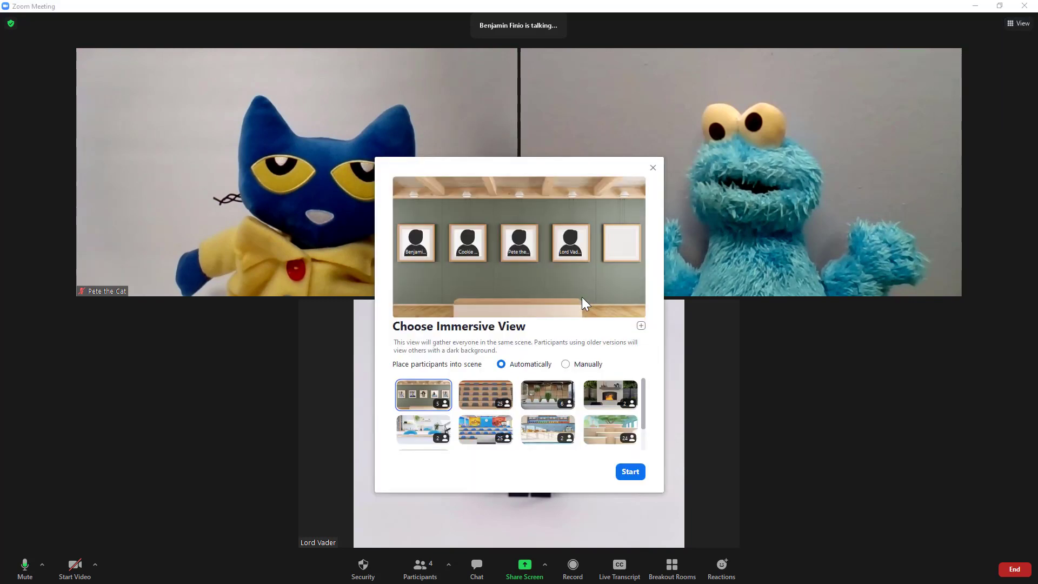
{"action": "left_click", "coordinate": [565, 365]}
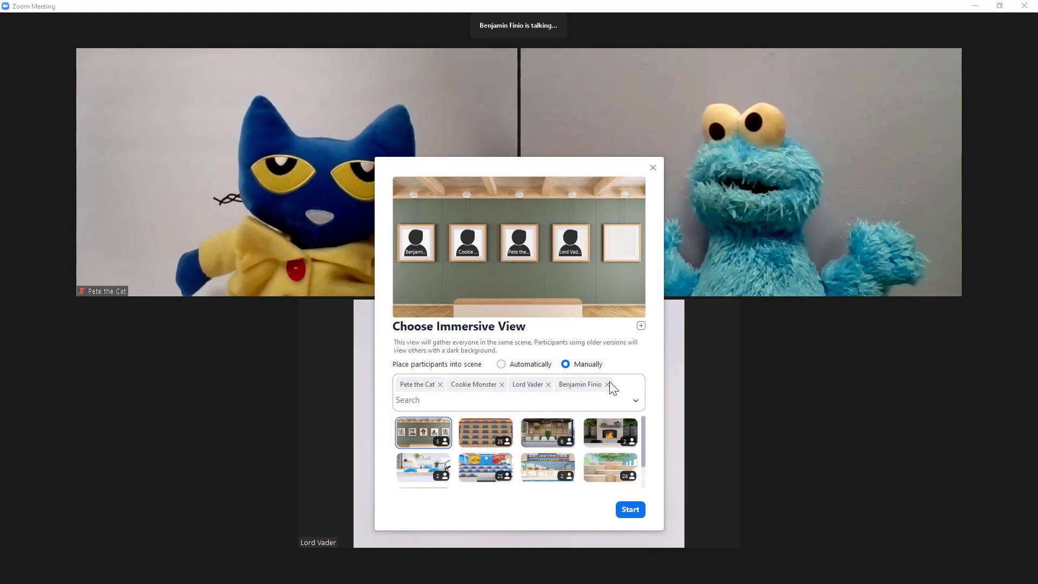
{"action": "left_click", "coordinate": [630, 509]}
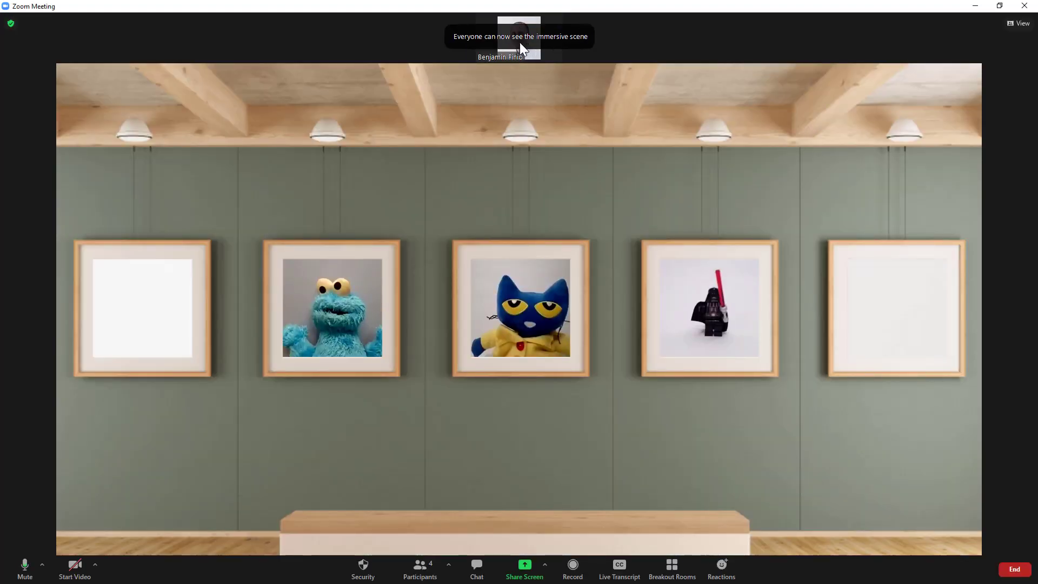
{"action": "key", "text": "alt+v"}
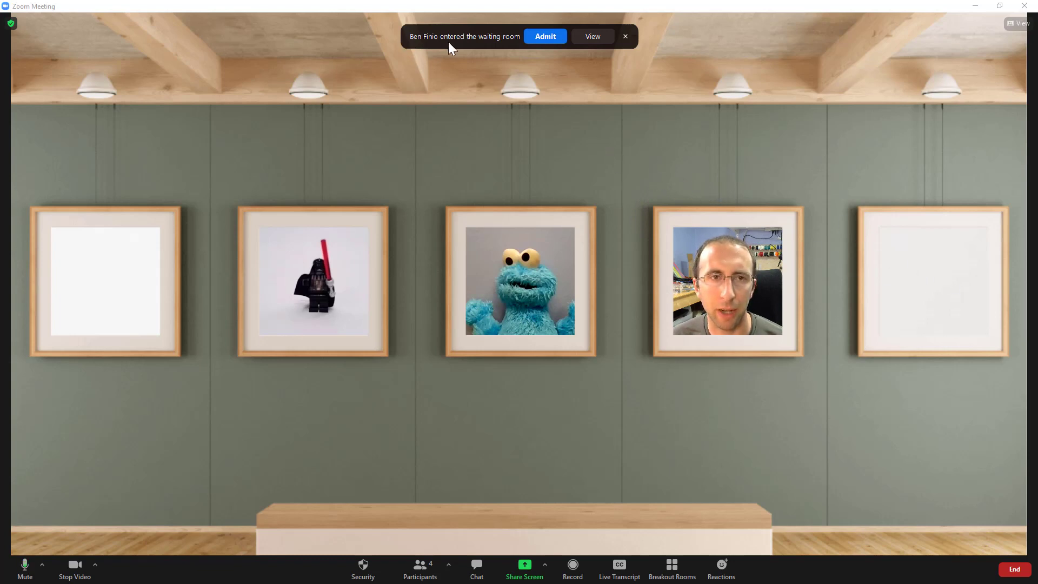
Admit the waiting participant from the waiting-room notification
{"action": "left_click", "coordinate": [544, 37]}
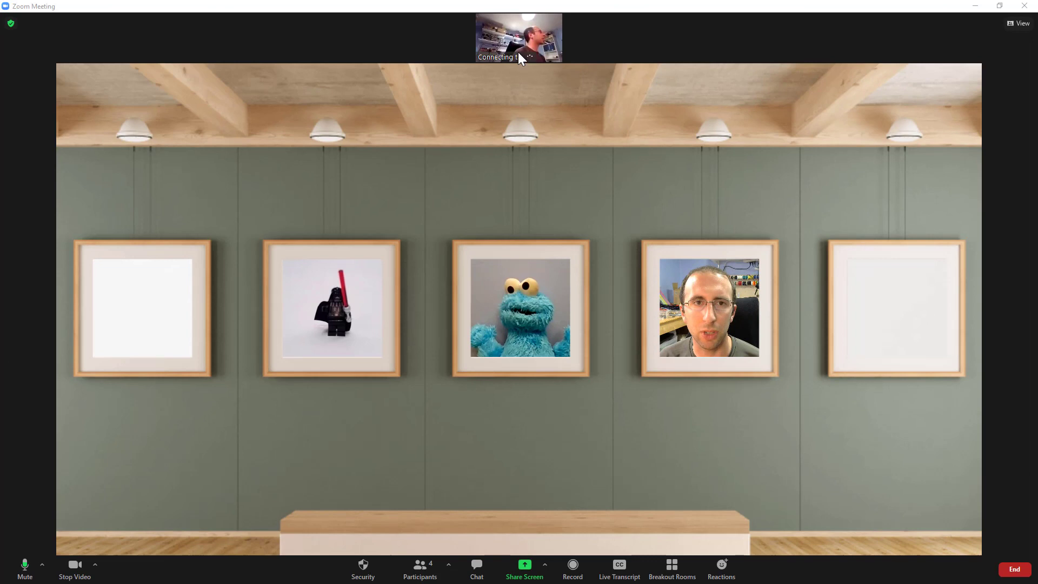
{"action": "mouse_move", "coordinate": [513, 41]}
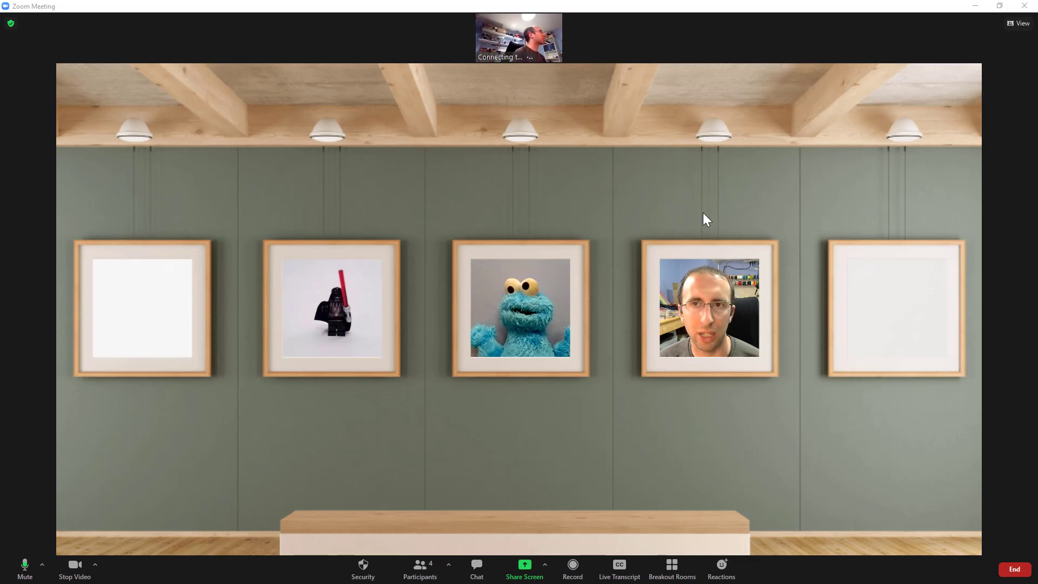
Return to Gallery View, stopping Immersive View for everyone
{"action": "mouse_move", "coordinate": [540, 64]}
{"action": "left_click", "coordinate": [1018, 24]}
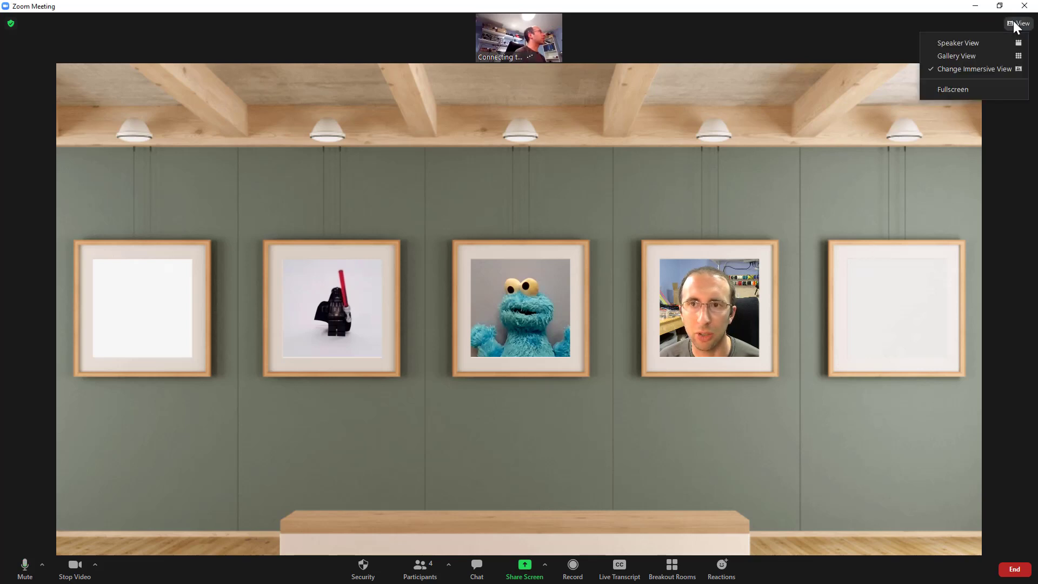
{"action": "left_click", "coordinate": [975, 56]}
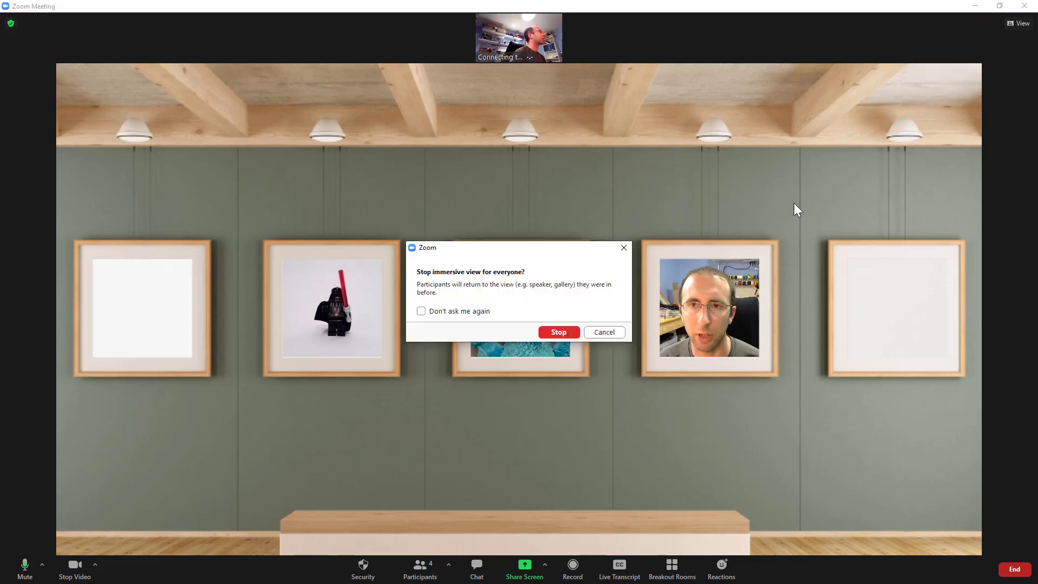
{"action": "left_click", "coordinate": [560, 331]}
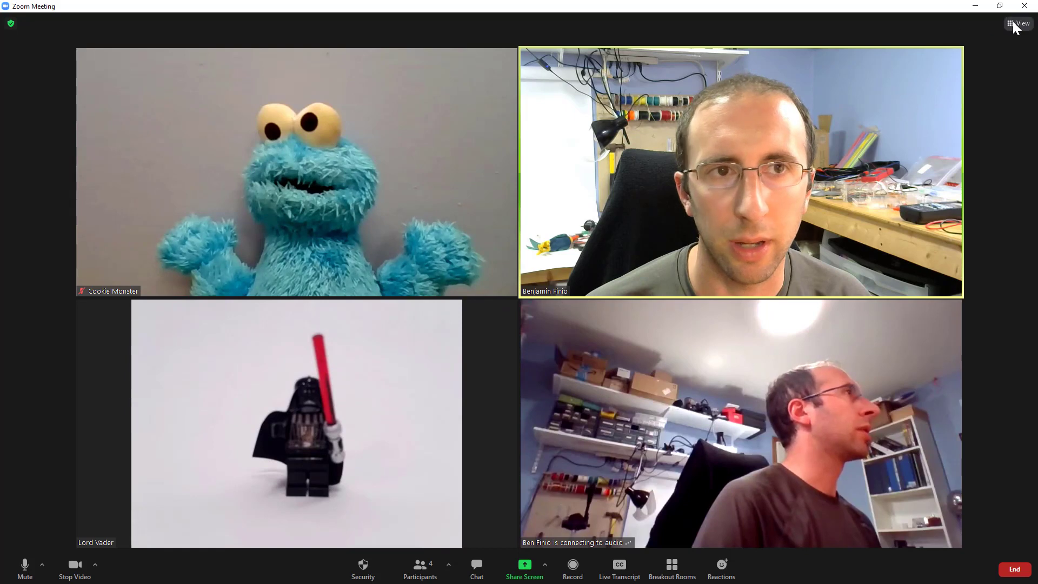
Start the gallery Immersive View scene again for everyone
{"action": "left_click", "coordinate": [1018, 24]}
{"action": "left_click", "coordinate": [992, 69]}
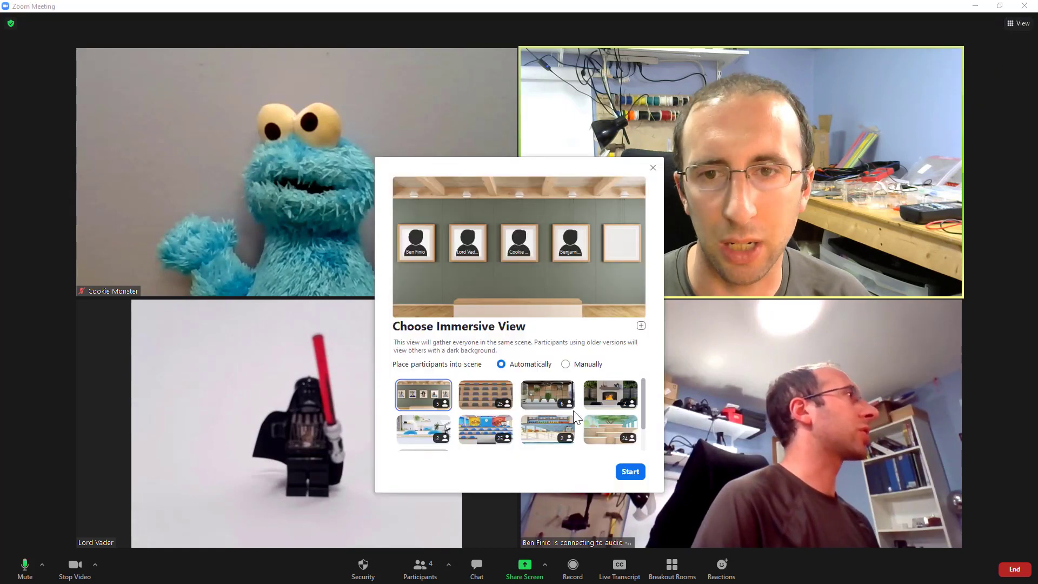
{"action": "left_click", "coordinate": [624, 474]}
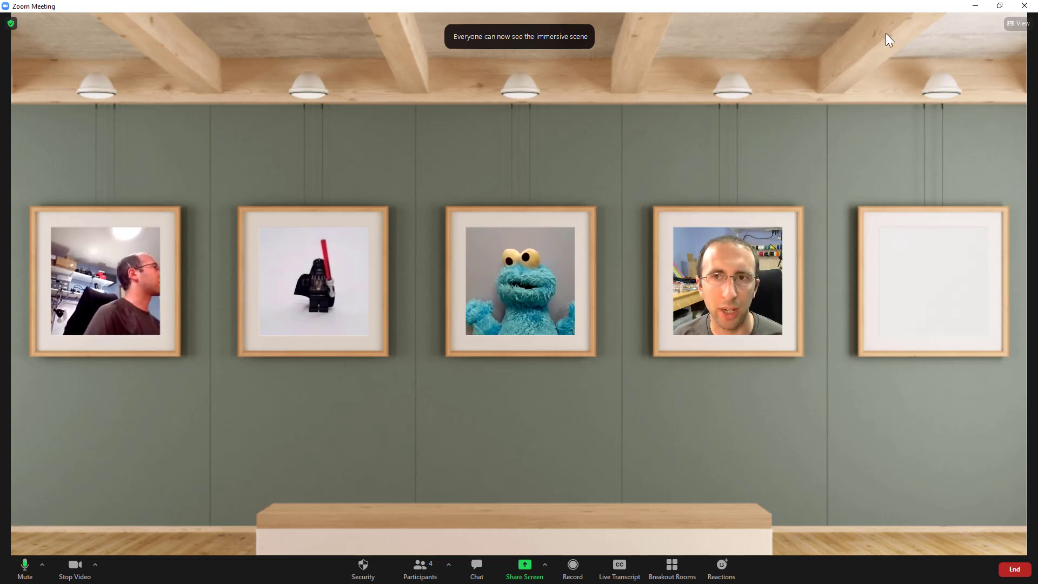
Reselect a scene in the Immersive View chooser and apply it
{"action": "left_click", "coordinate": [1016, 25]}
{"action": "left_click", "coordinate": [966, 67]}
{"action": "left_click", "coordinate": [477, 387]}
{"action": "left_click", "coordinate": [630, 471]}
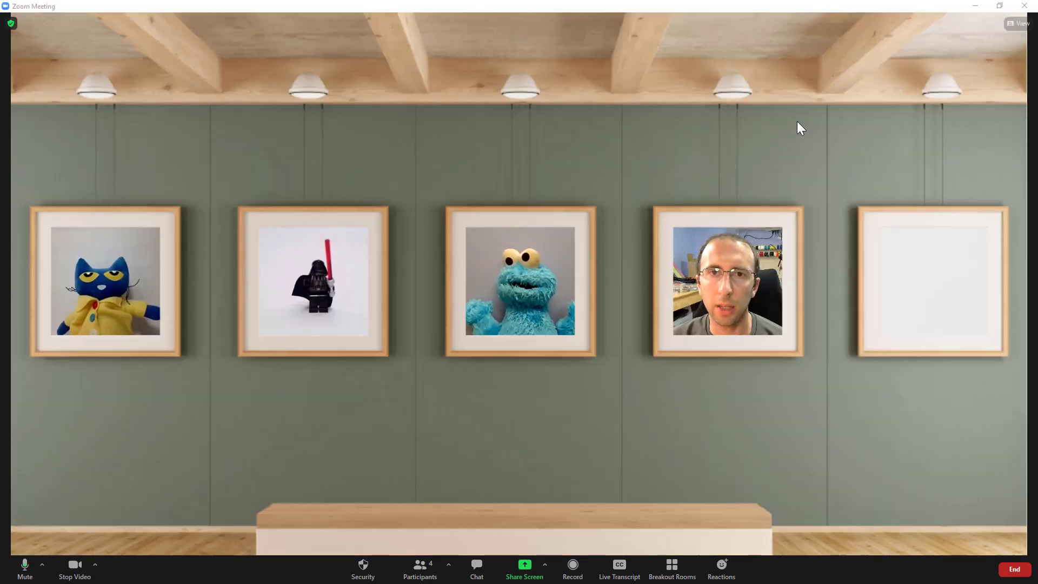
Change the Immersive View scene to the My Video tile, making your camera the backdrop
{"action": "left_click", "coordinate": [1012, 31]}
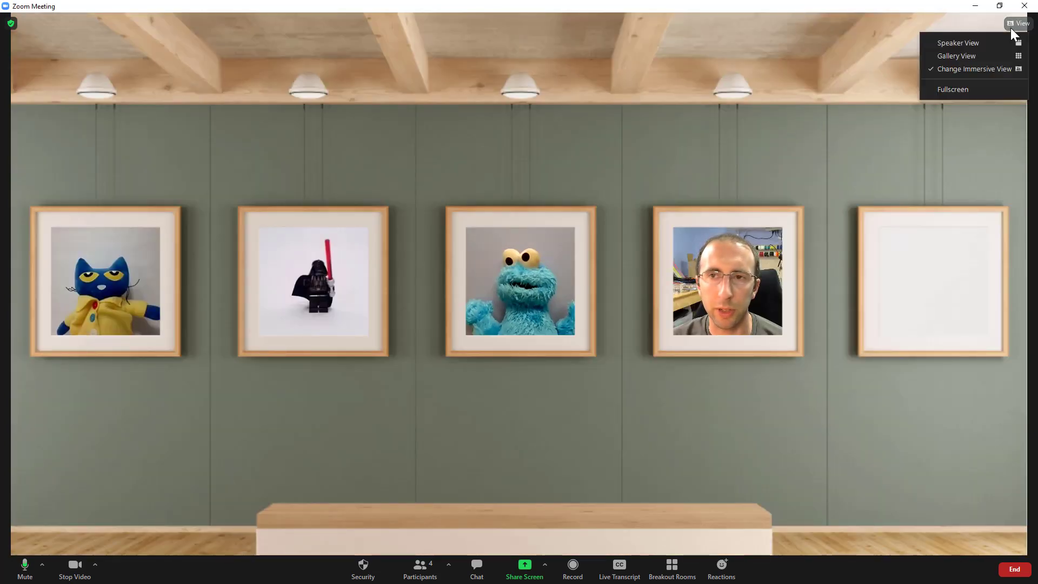
{"action": "left_click", "coordinate": [982, 71]}
{"action": "scroll", "coordinate": [580, 405], "scroll_direction": "down", "scroll_amount": 1}
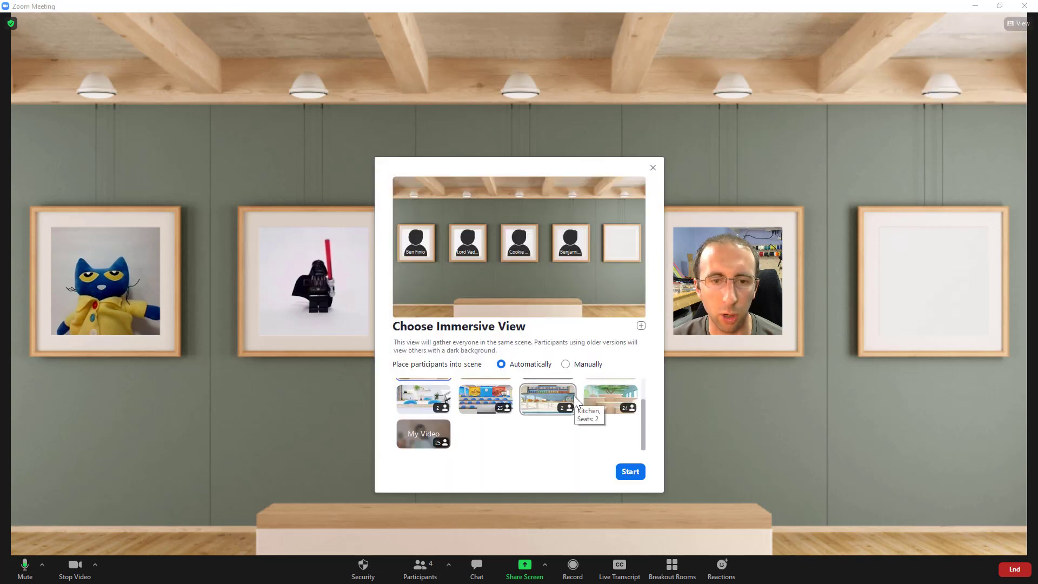
{"action": "left_click", "coordinate": [422, 437]}
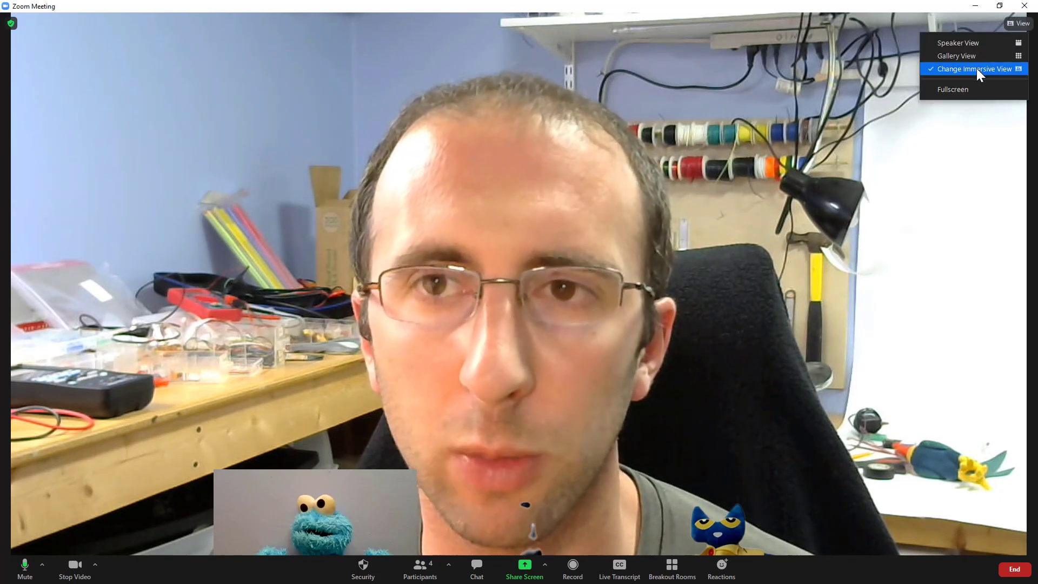
Switch Immersive View to the sunset poppy-field image, cancelling the custom image picker, and start it
{"action": "left_click", "coordinate": [976, 68]}
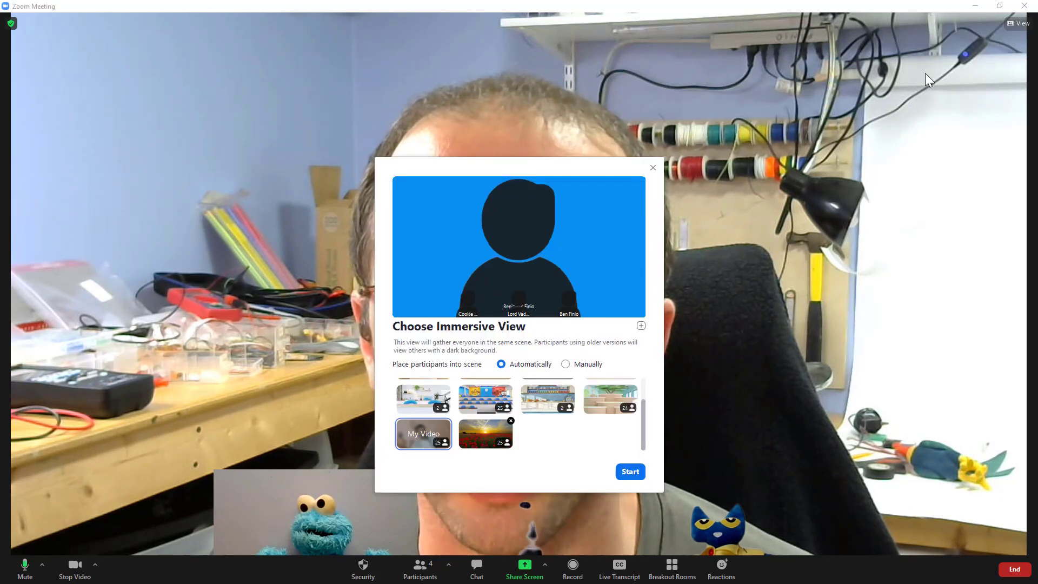
{"action": "left_click", "coordinate": [641, 325]}
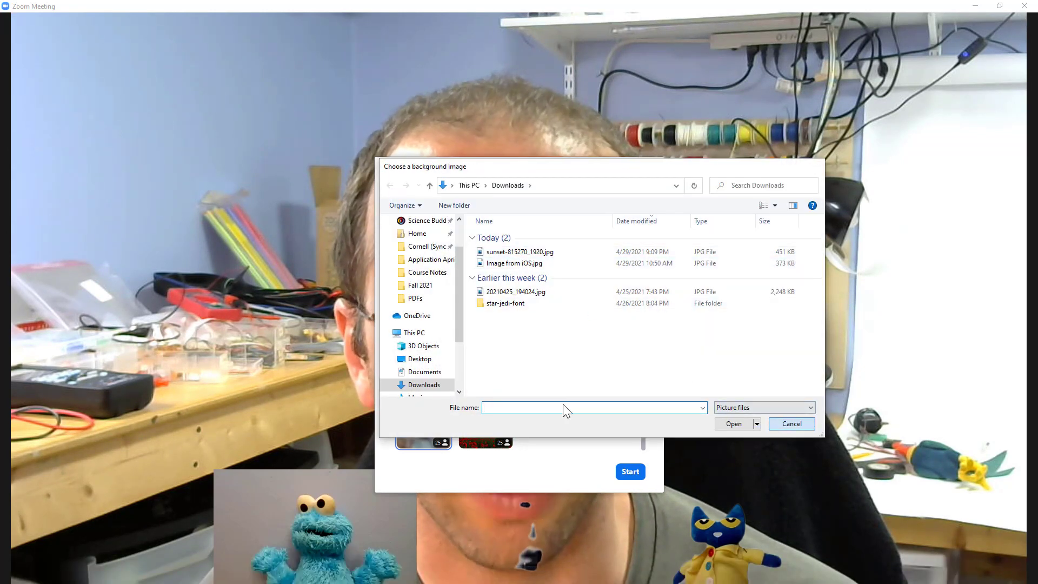
{"action": "left_click", "coordinate": [778, 424]}
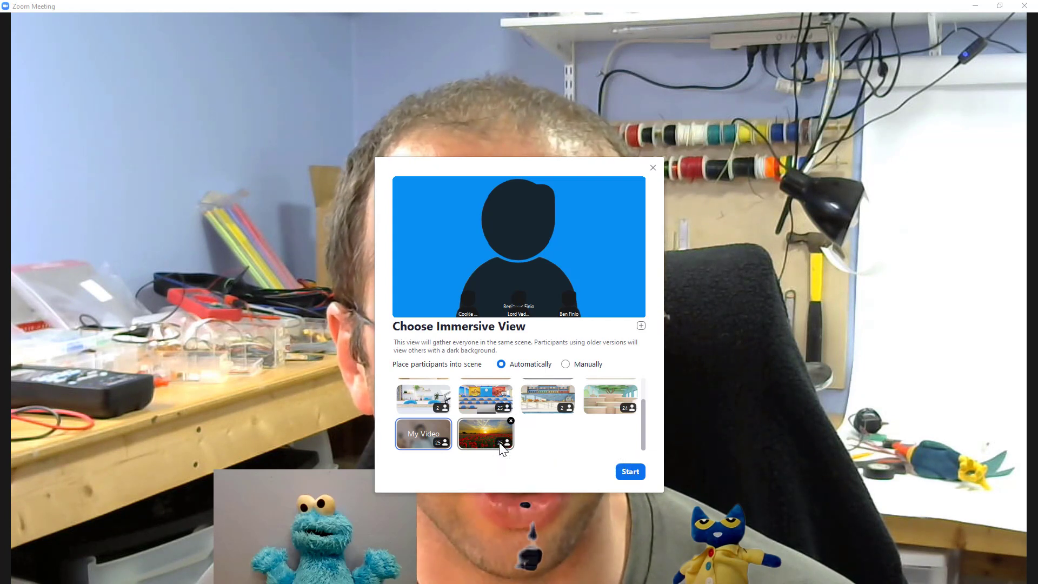
{"action": "left_click", "coordinate": [481, 433]}
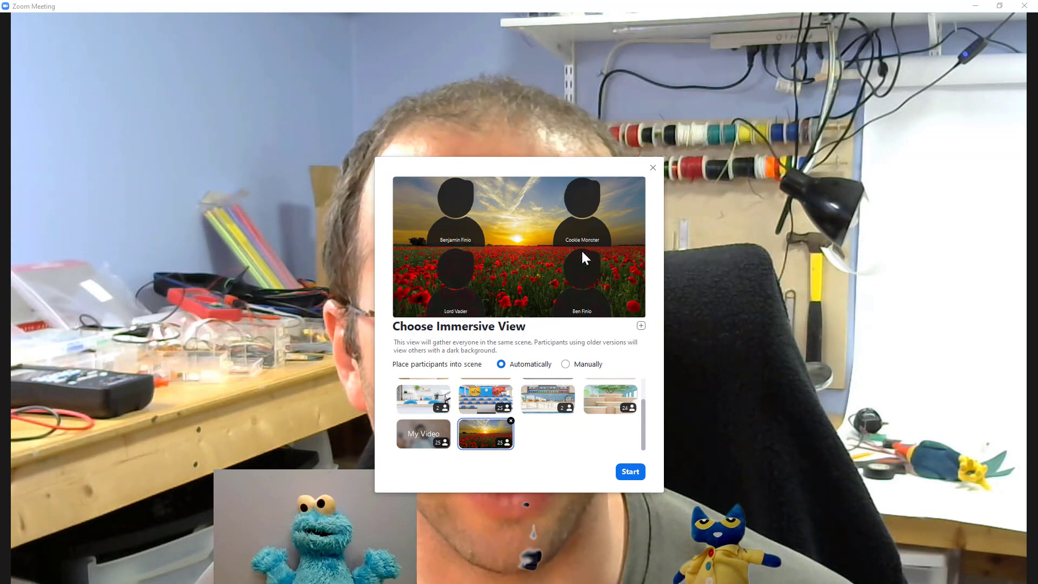
{"action": "left_click", "coordinate": [626, 476]}
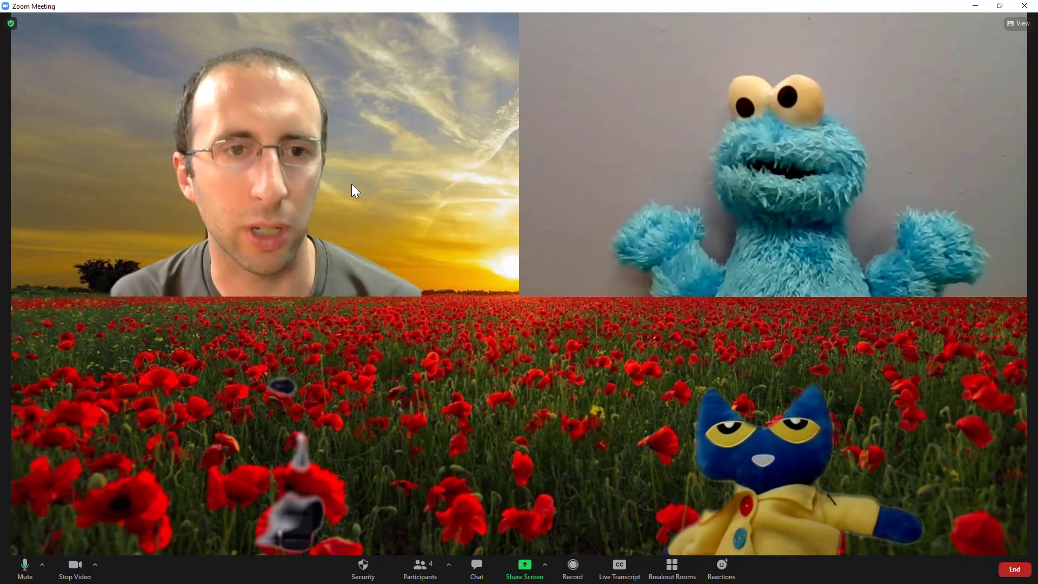
{"action": "mouse_move", "coordinate": [588, 121]}
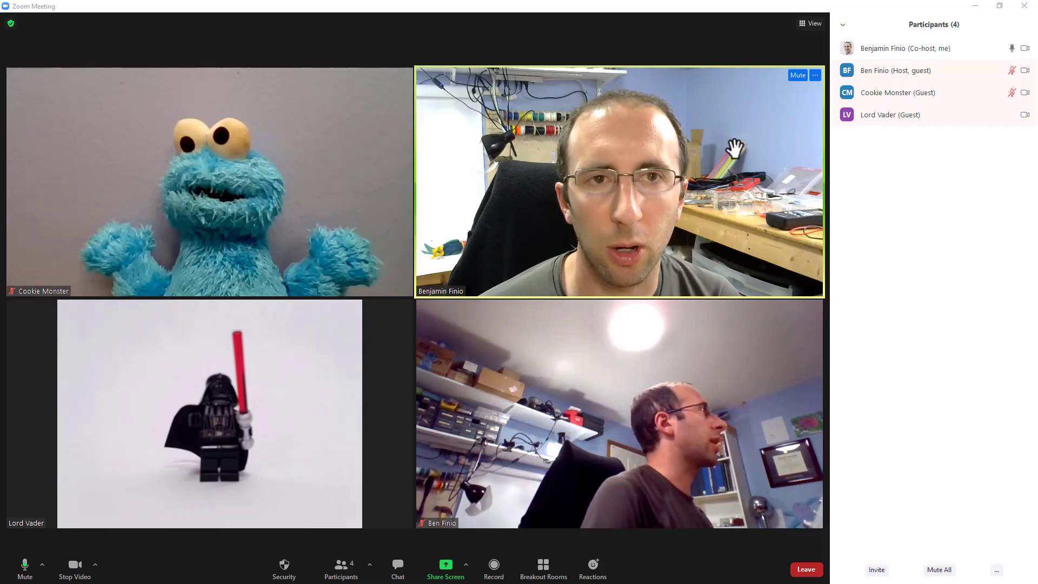
{"action": "mouse_move", "coordinate": [887, 75]}
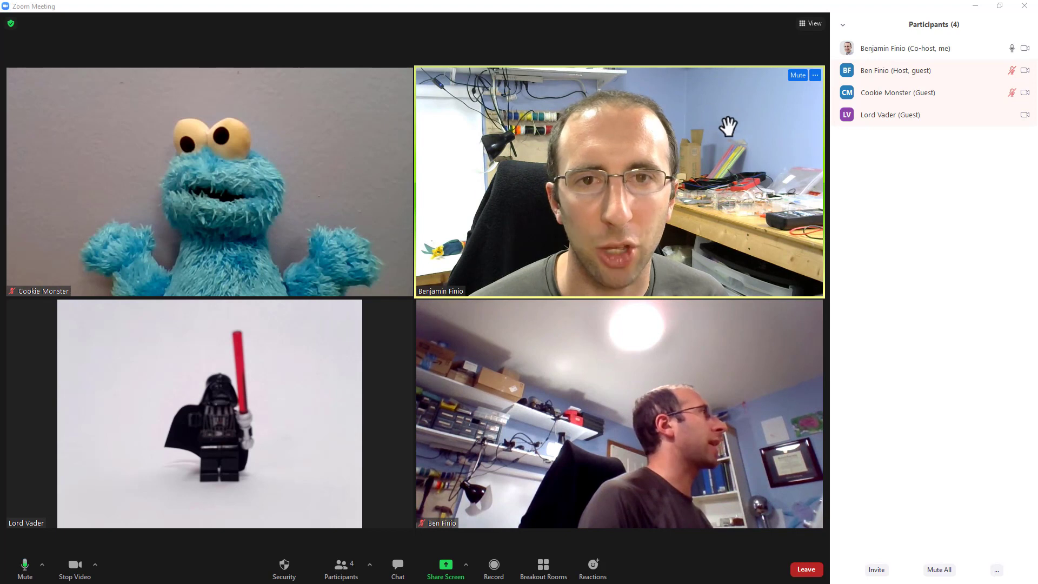
{"action": "left_click", "coordinate": [811, 33]}
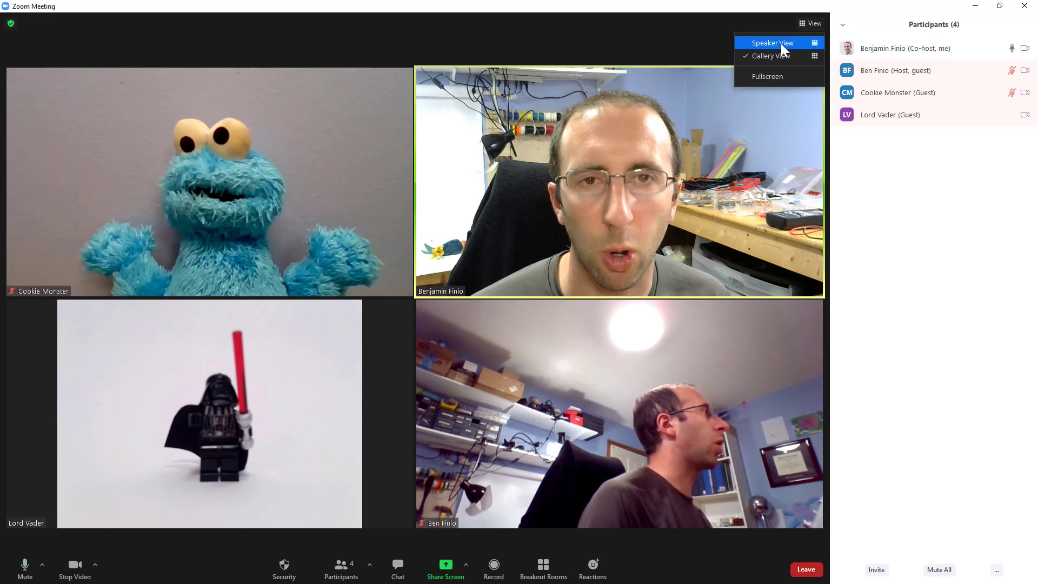
{"action": "left_click", "coordinate": [653, 43]}
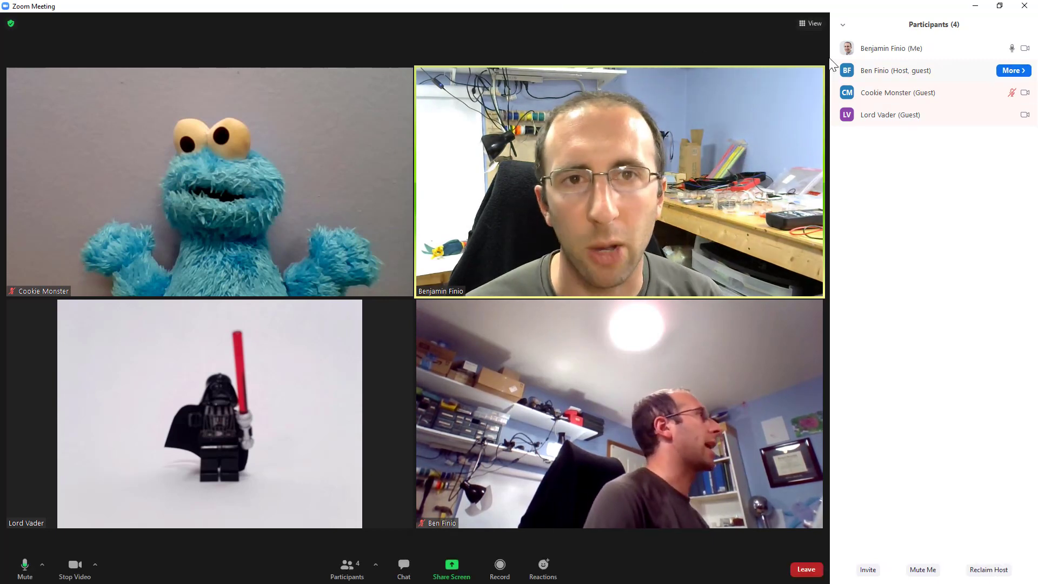
{"action": "left_click", "coordinate": [810, 25]}
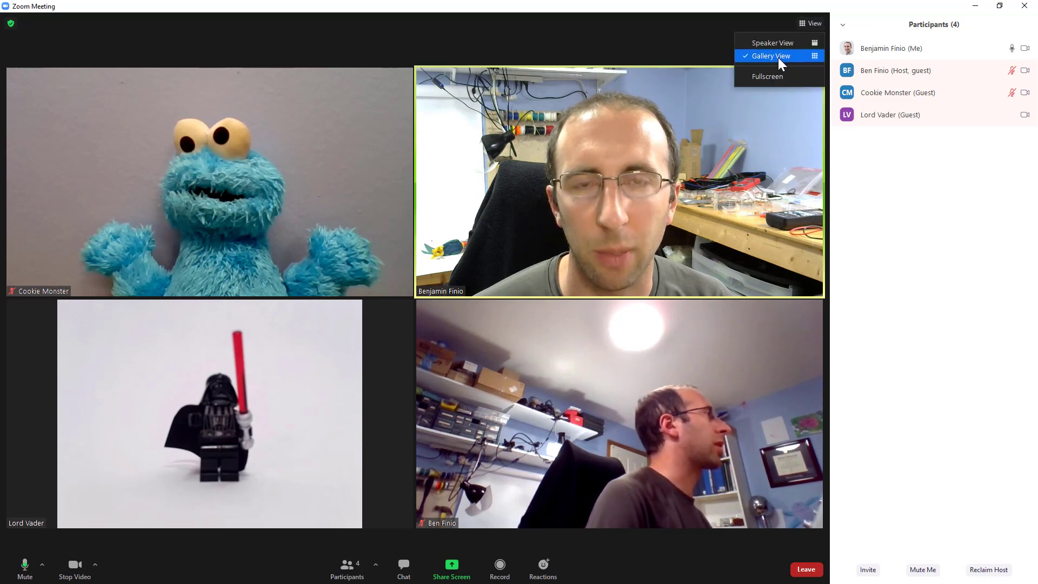
{"action": "left_click", "coordinate": [688, 50]}
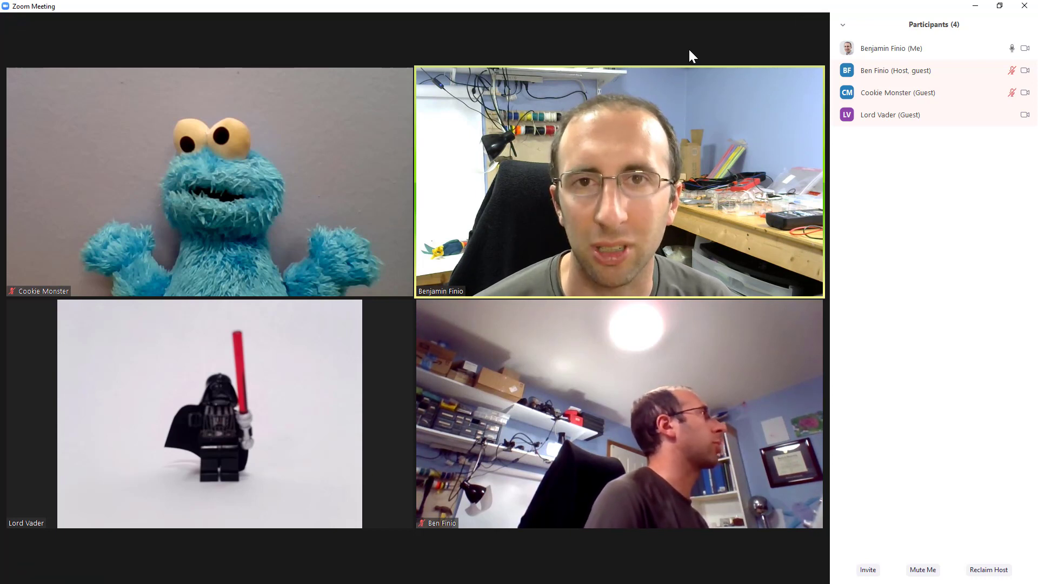
{"action": "mouse_move", "coordinate": [670, 101]}
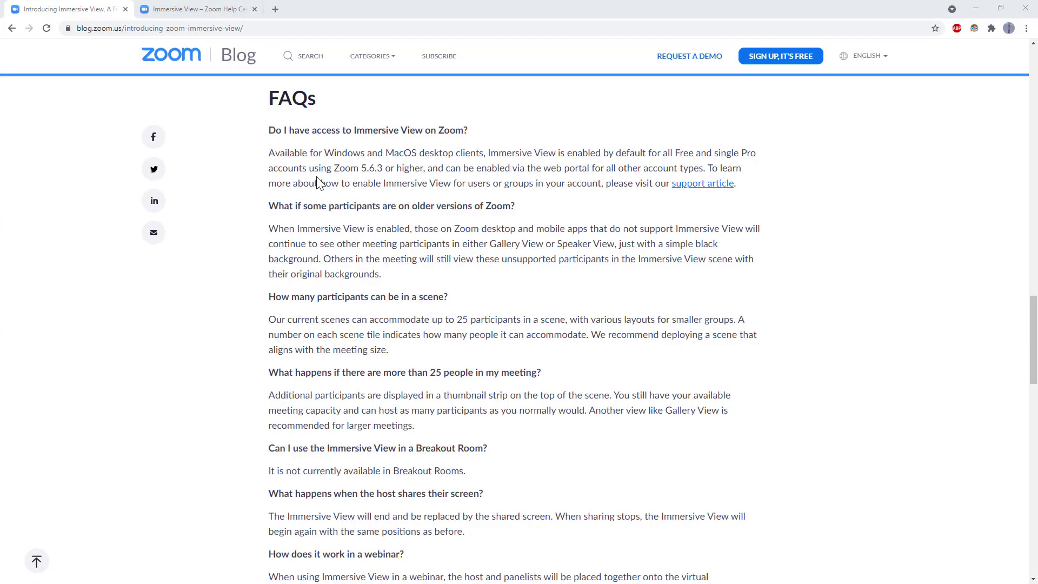
Scroll the Immersive View FAQ down to the answer about meeting recordings
{"action": "scroll", "coordinate": [323, 181], "scroll_direction": "up", "scroll_amount": 10}
{"action": "scroll", "coordinate": [323, 180], "scroll_direction": "down", "scroll_amount": 6}
{"action": "scroll", "coordinate": [322, 180], "scroll_direction": "down", "scroll_amount": 3}
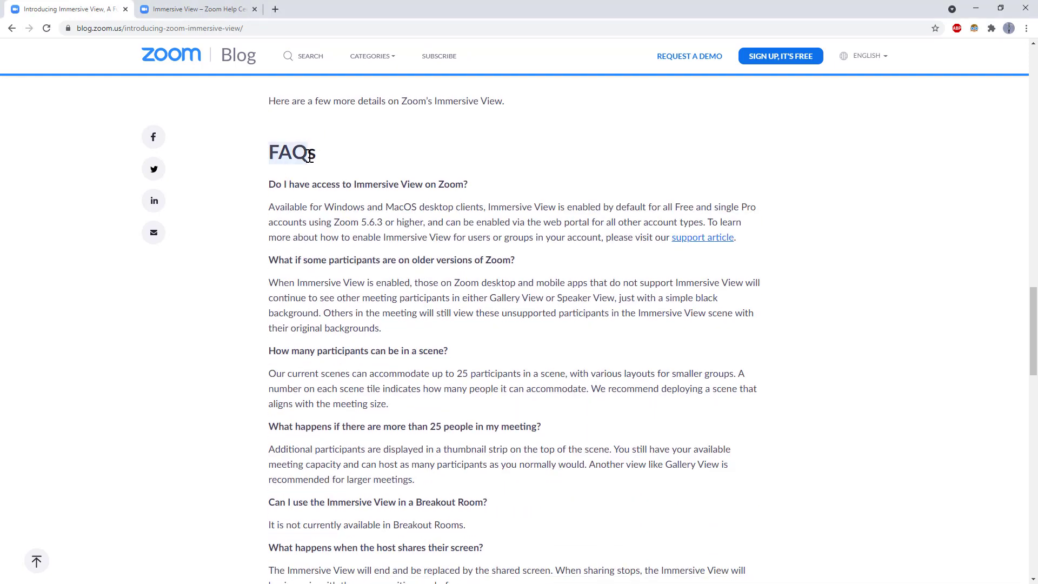
{"action": "scroll", "coordinate": [336, 209], "scroll_direction": "down", "scroll_amount": 3}
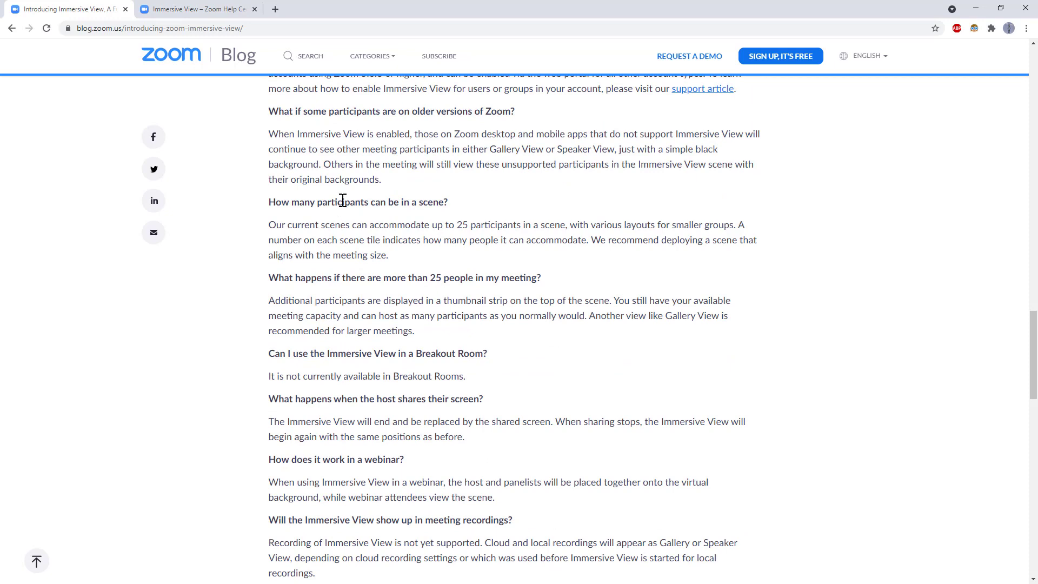
{"action": "scroll", "coordinate": [342, 230], "scroll_direction": "up", "scroll_amount": 3}
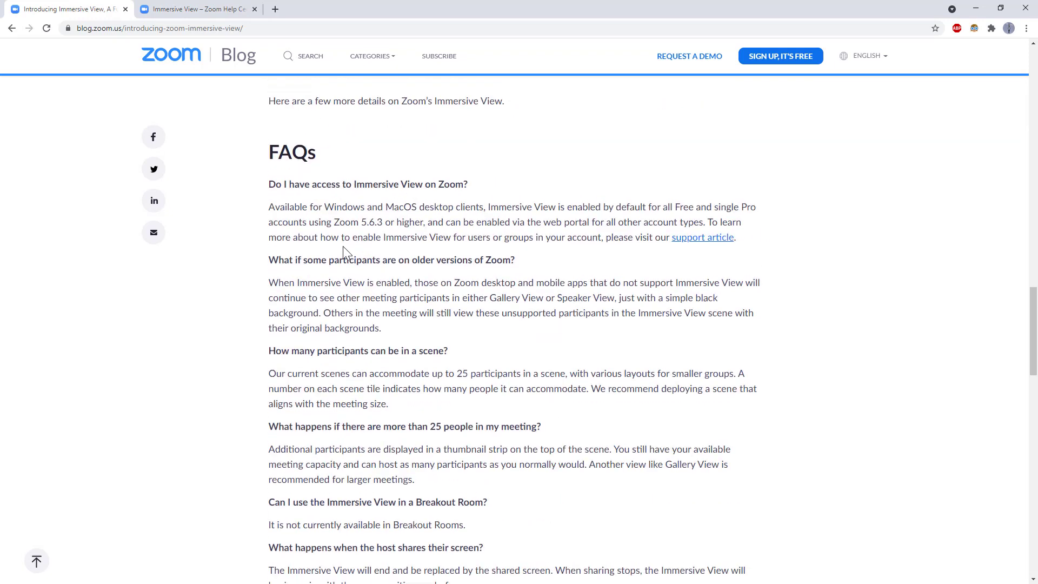
{"action": "scroll", "coordinate": [345, 257], "scroll_direction": "down", "scroll_amount": 2}
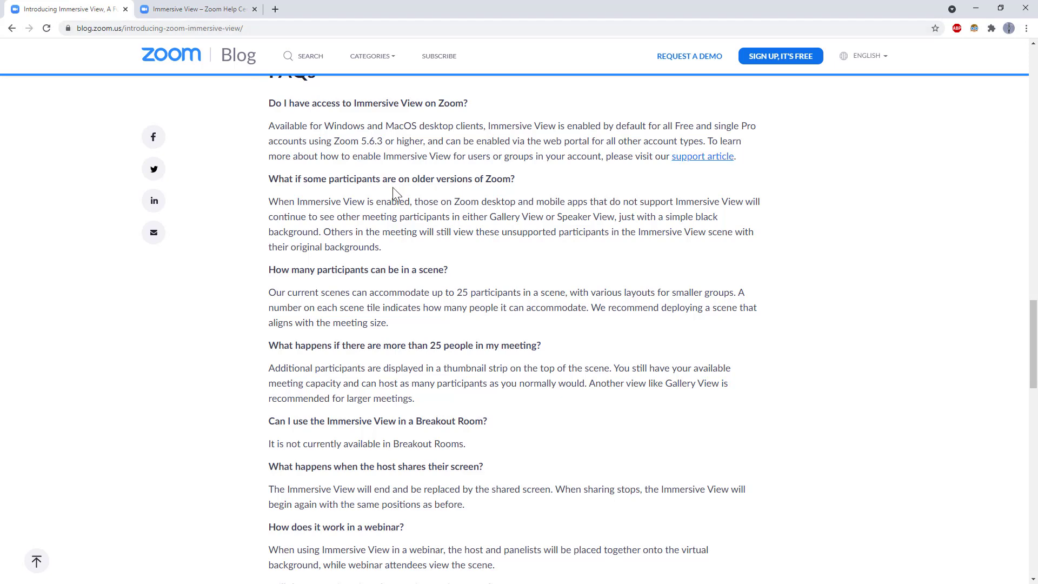
{"action": "scroll", "coordinate": [401, 289], "scroll_direction": "down", "scroll_amount": 2}
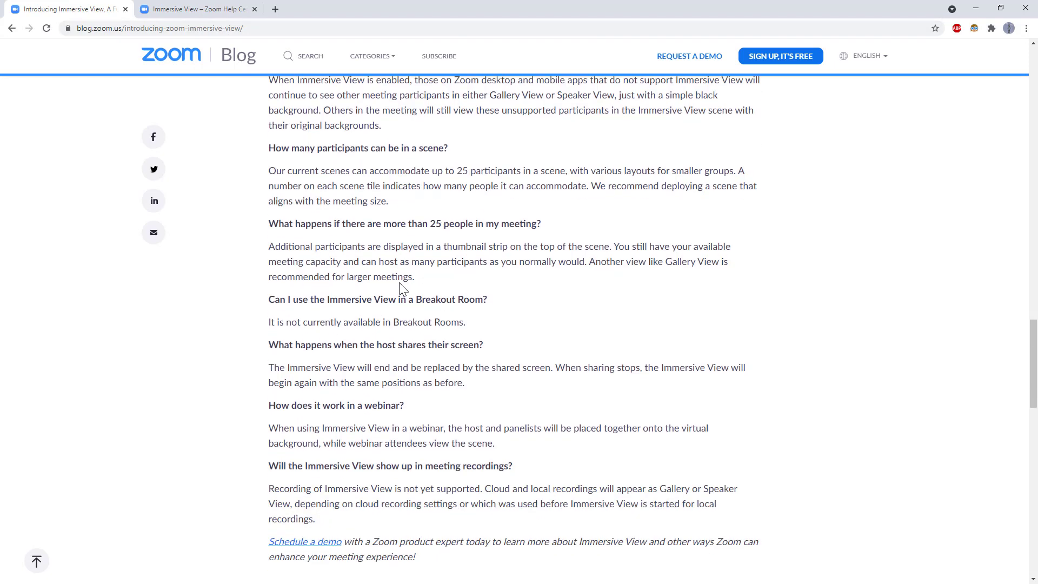